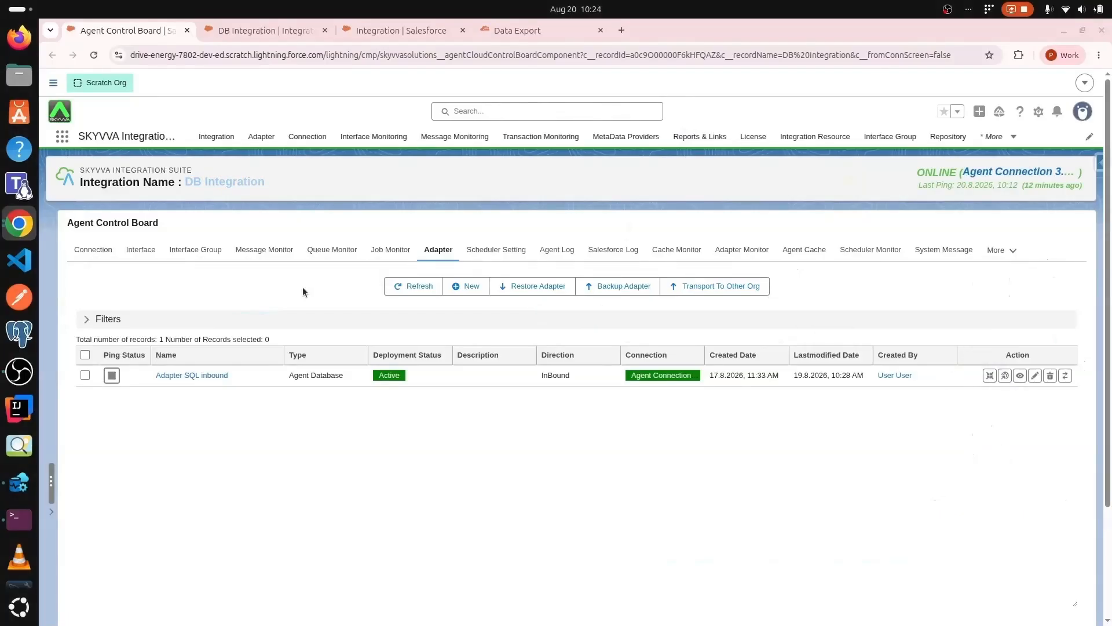
Open the Adapter SQL inbound adapter for editing, review its connection properties and save it
{"action": "left_click", "coordinate": [1035, 376]}
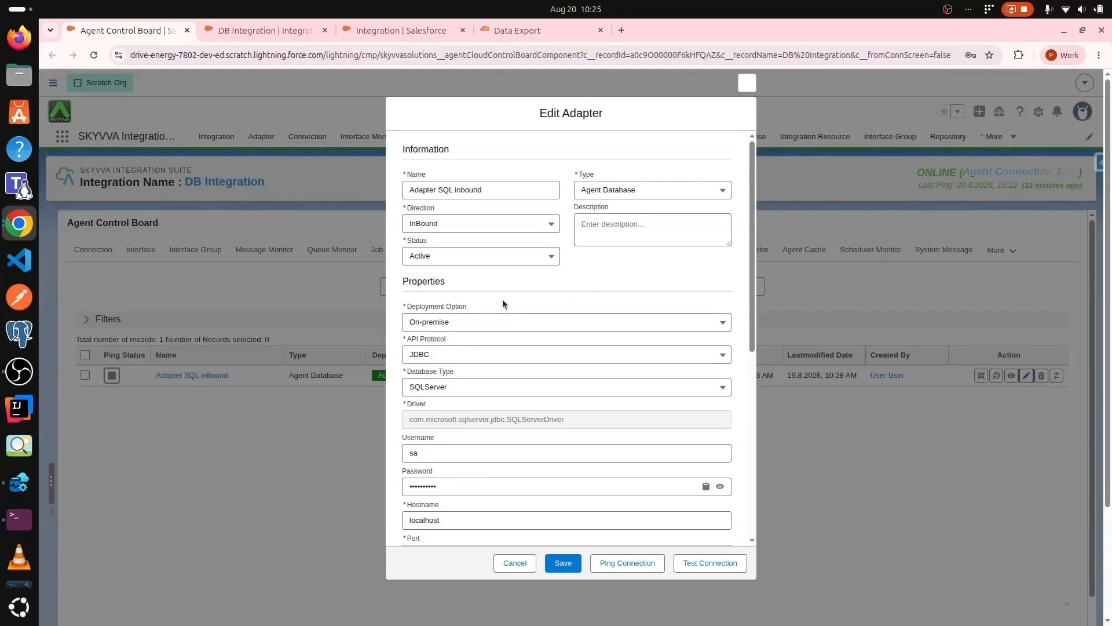
{"action": "scroll", "coordinate": [503, 302], "scroll_direction": "down", "scroll_amount": 3}
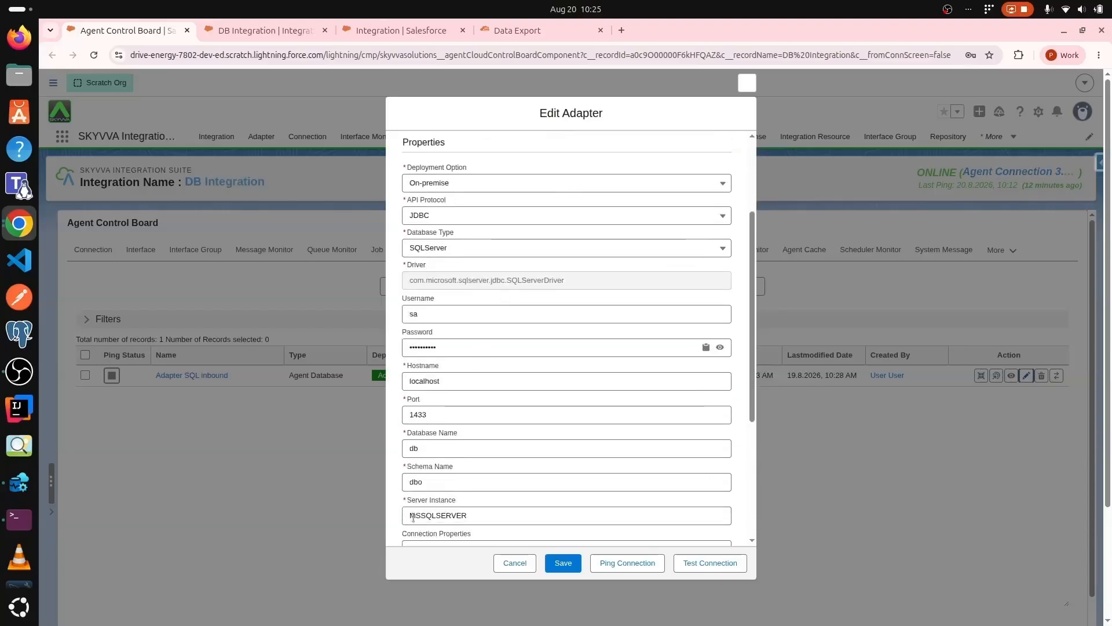
{"action": "scroll", "coordinate": [413, 517], "scroll_direction": "down", "scroll_amount": 5}
{"action": "scroll", "coordinate": [460, 383], "scroll_direction": "up", "scroll_amount": 8}
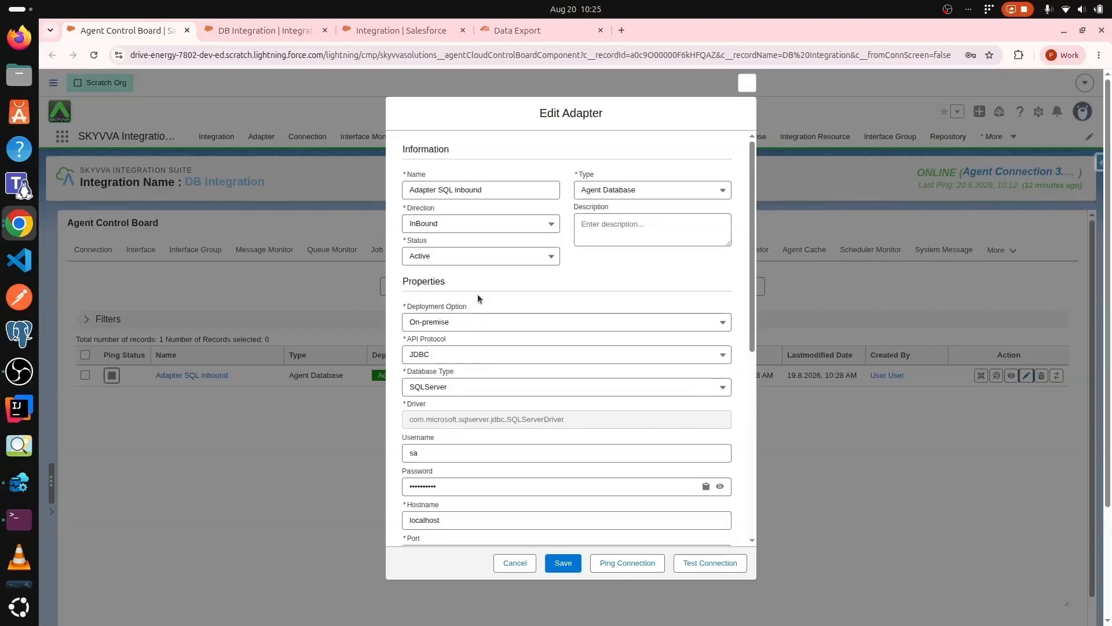
{"action": "left_click", "coordinate": [563, 563]}
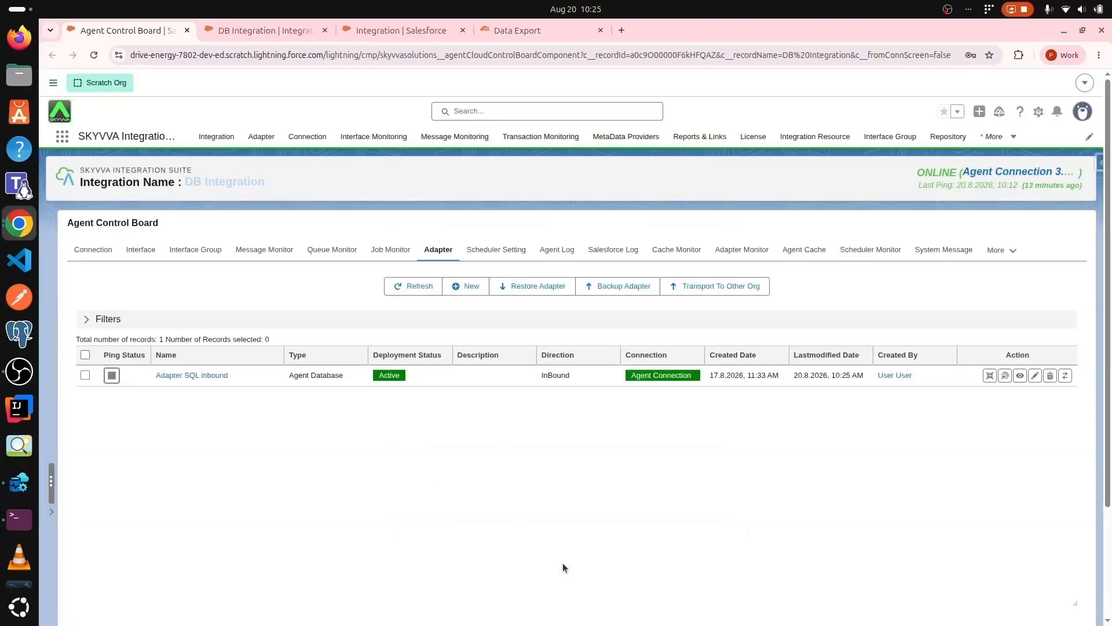
Open Insert Interface from the DB Integration record and review its details, including the assigned inbound adapter
{"action": "left_click", "coordinate": [256, 31]}
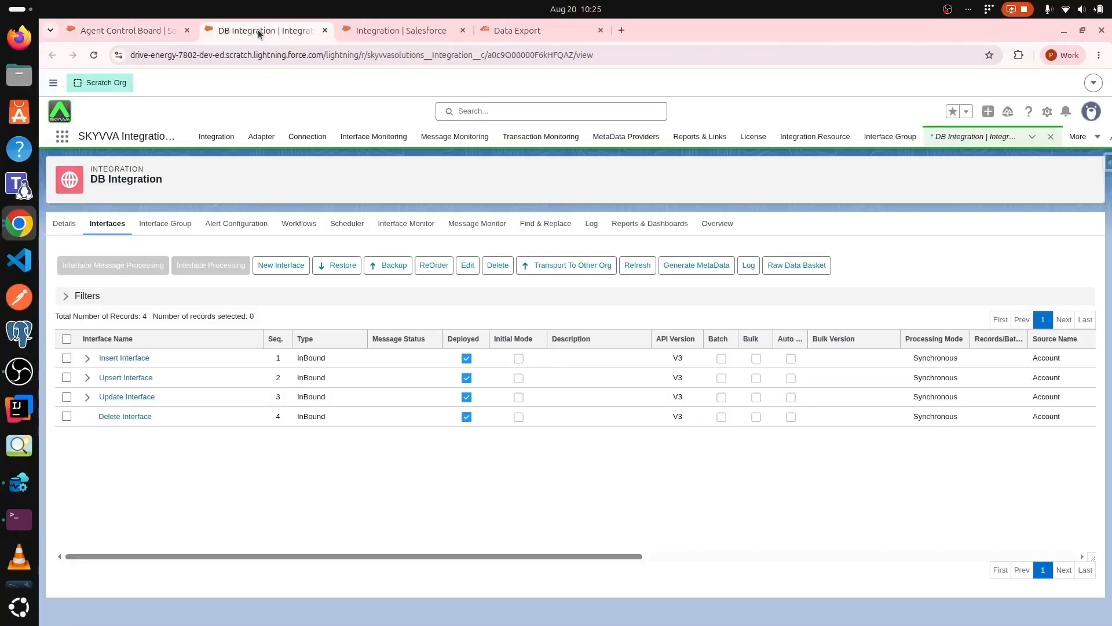
{"action": "left_click", "coordinate": [120, 358]}
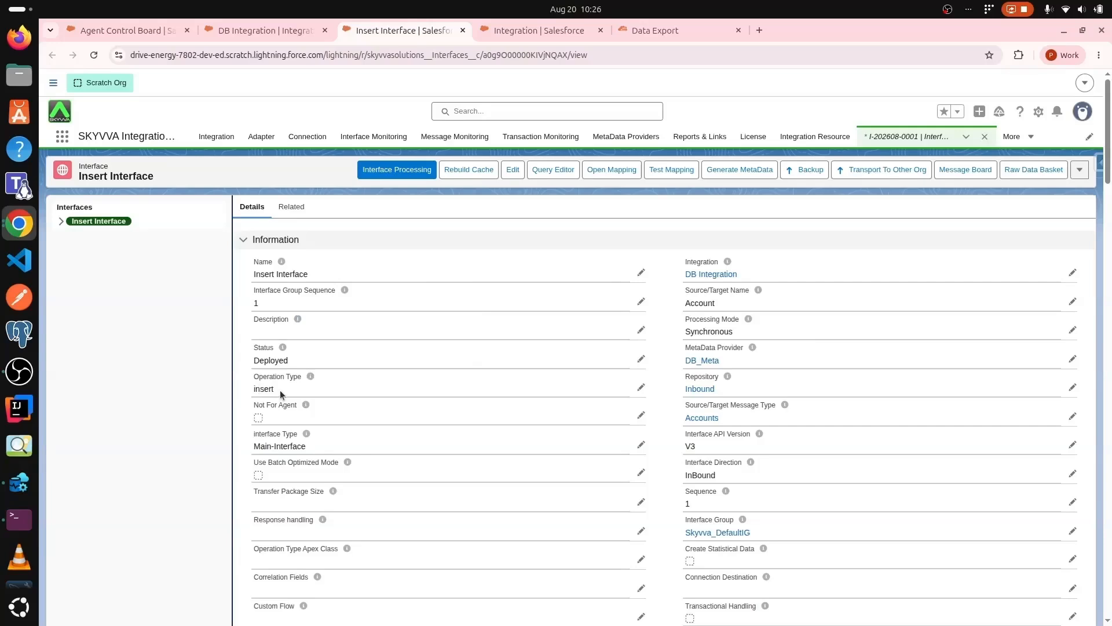
{"action": "scroll", "coordinate": [280, 390], "scroll_direction": "down", "scroll_amount": 8}
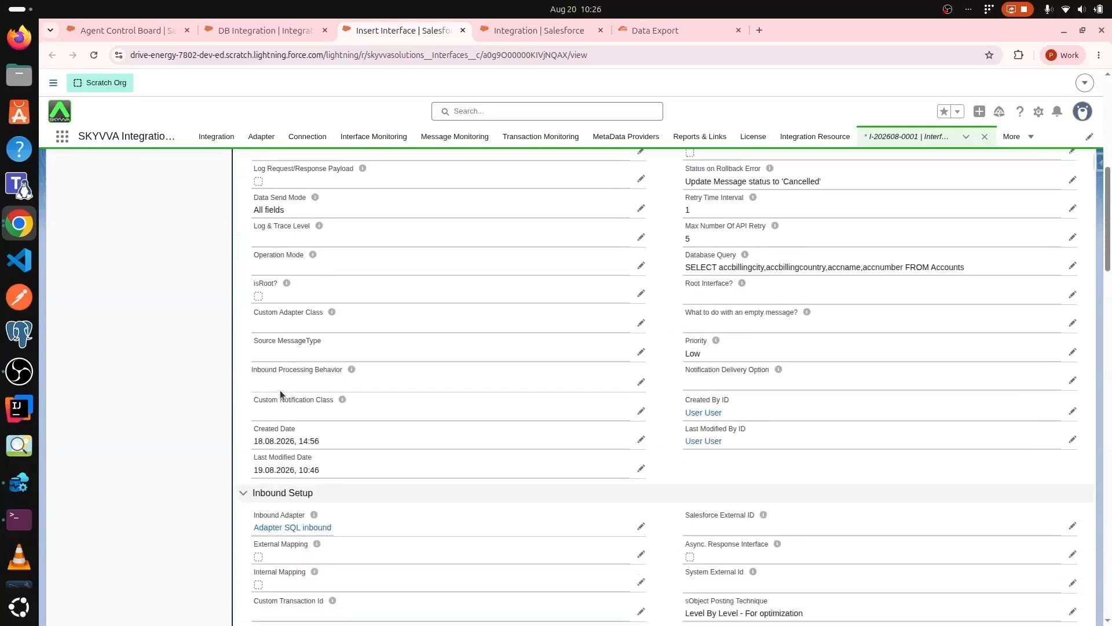
{"action": "scroll", "coordinate": [280, 395], "scroll_direction": "down", "scroll_amount": 3}
{"action": "mouse_move", "coordinate": [301, 371]}
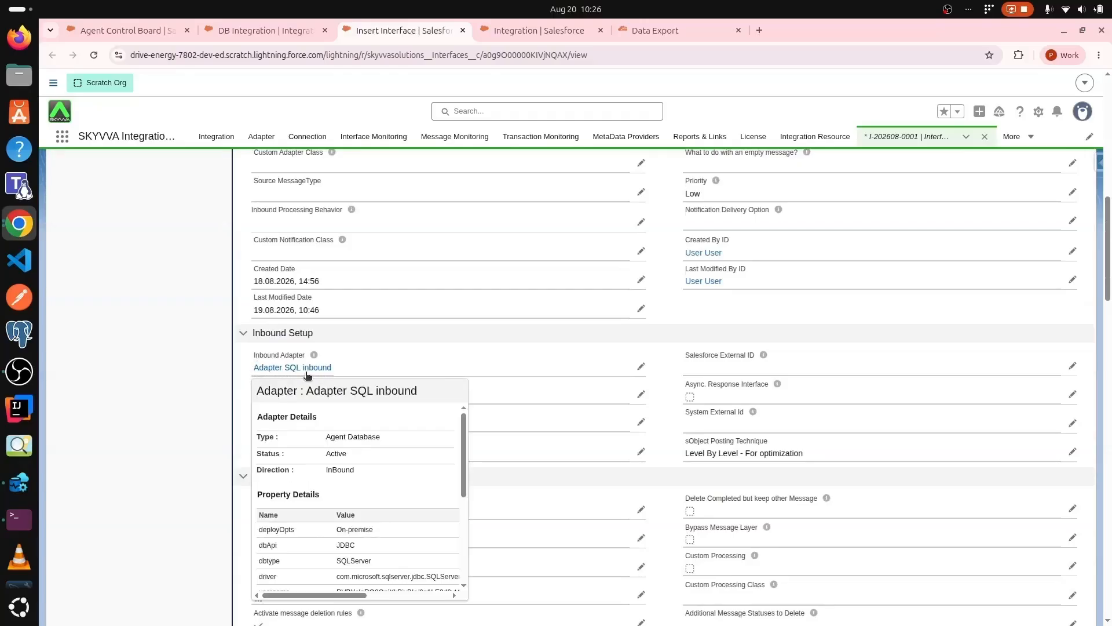
{"action": "scroll", "coordinate": [307, 376], "scroll_direction": "up", "scroll_amount": 10}
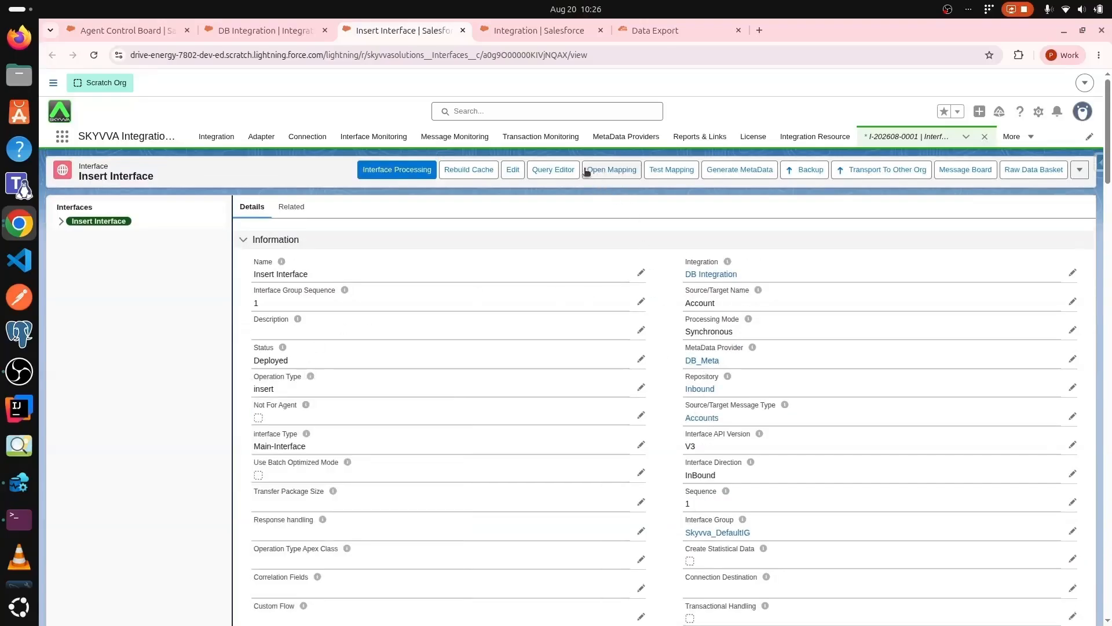
Open the Insert Interface mapping, enlarge the data mapping grid to show all rows, and save the mapping
{"action": "left_click", "coordinate": [607, 171]}
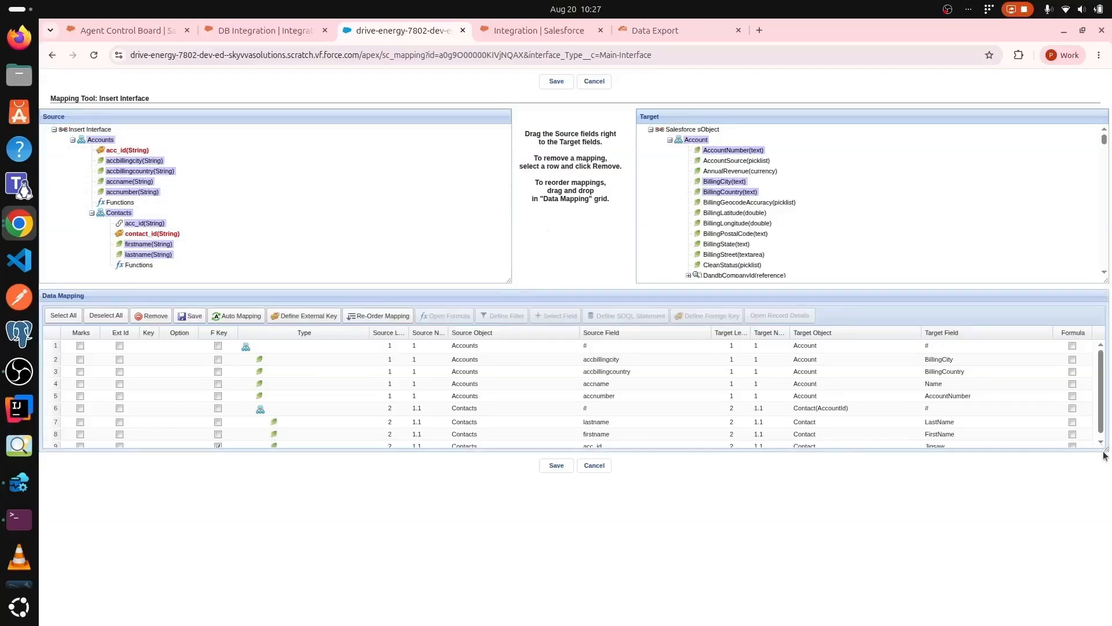
{"action": "left_click_drag", "start_coordinate": [1104, 455], "coordinate": [1104, 505]}
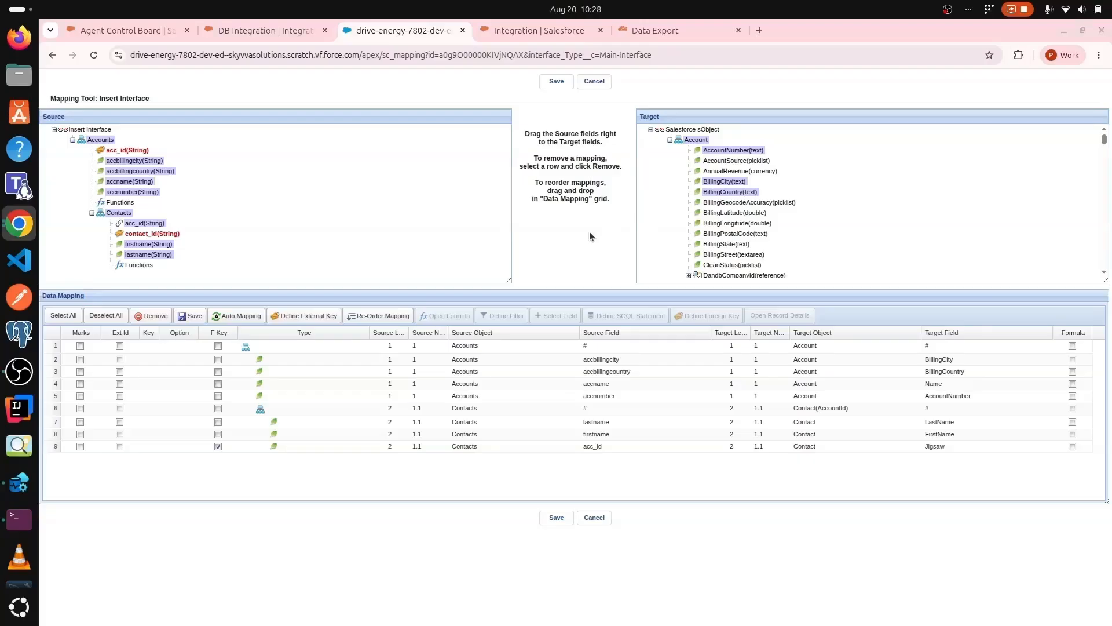
{"action": "left_click", "coordinate": [566, 520]}
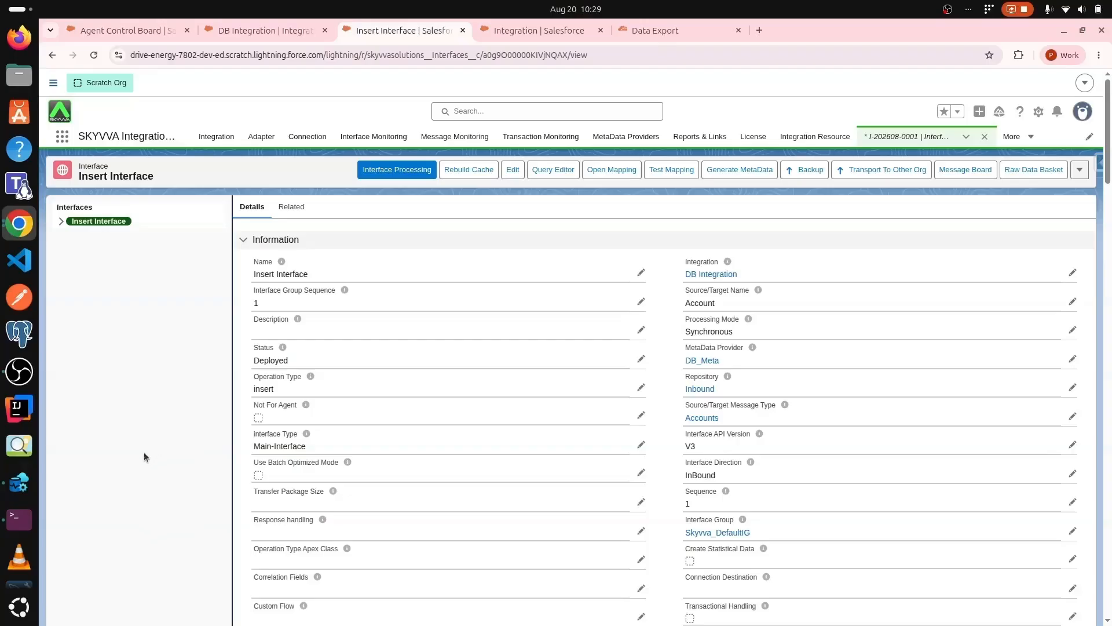
Switch to Azure Data Studio and examine the source records of the Accounts and Contacts tables
{"action": "left_click", "coordinate": [14, 483]}
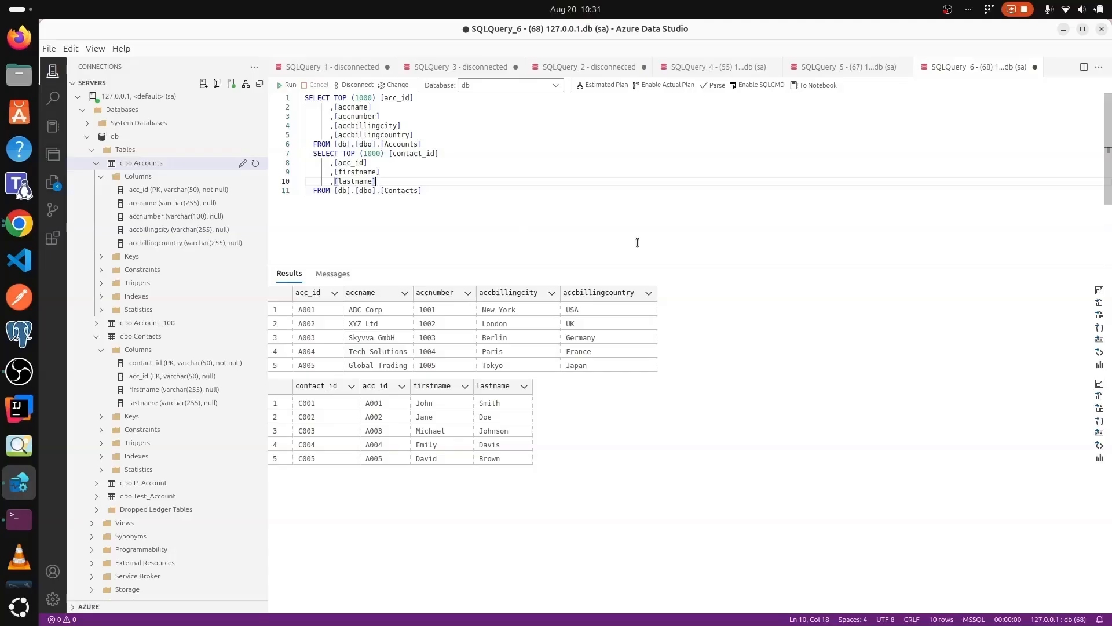
{"action": "left_click", "coordinate": [1063, 30]}
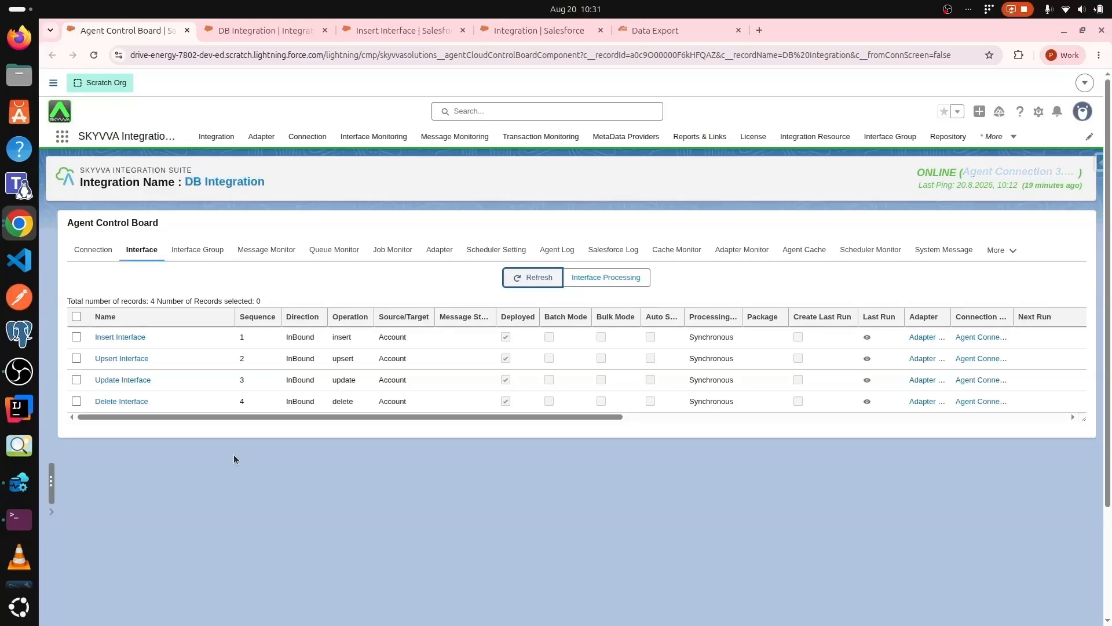
Process Insert Interface from the Agent Control Board, using the interface's Database Query to select the external records
{"action": "left_click", "coordinate": [76, 336]}
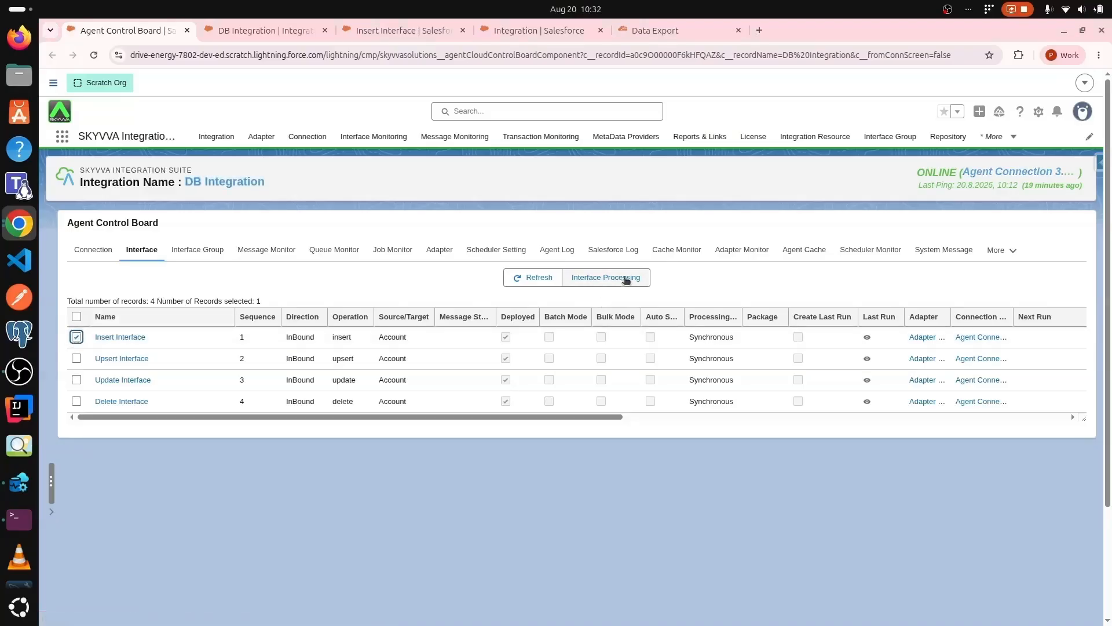
{"action": "left_click", "coordinate": [596, 279]}
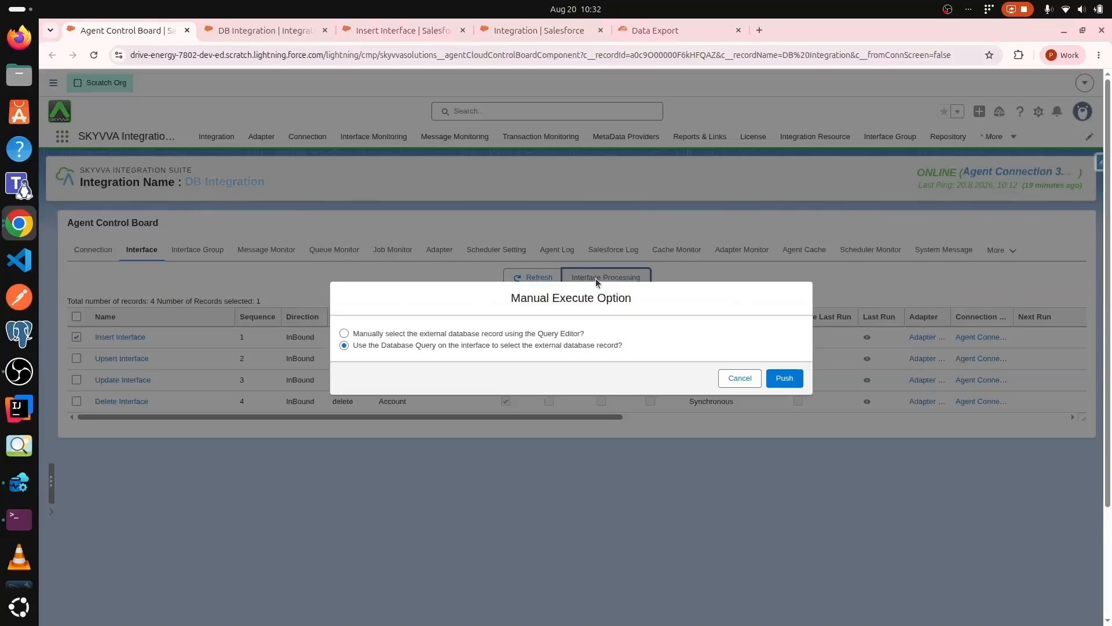
{"action": "left_click", "coordinate": [786, 379]}
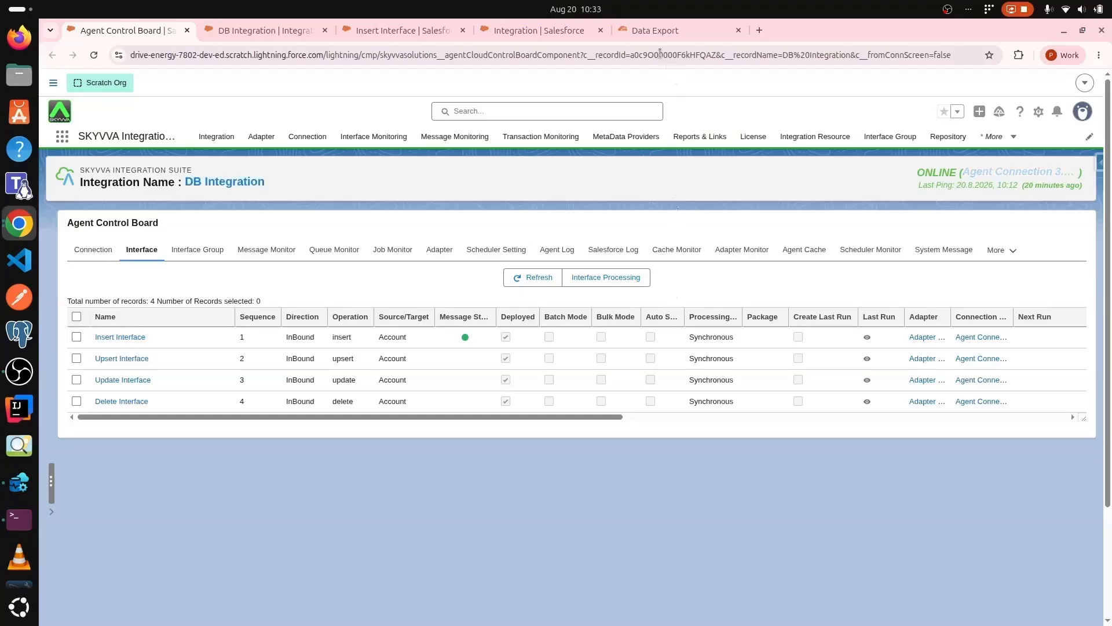
Run the Account query in Data Export, and run it again with Contact as the queried object
{"action": "left_click", "coordinate": [663, 30]}
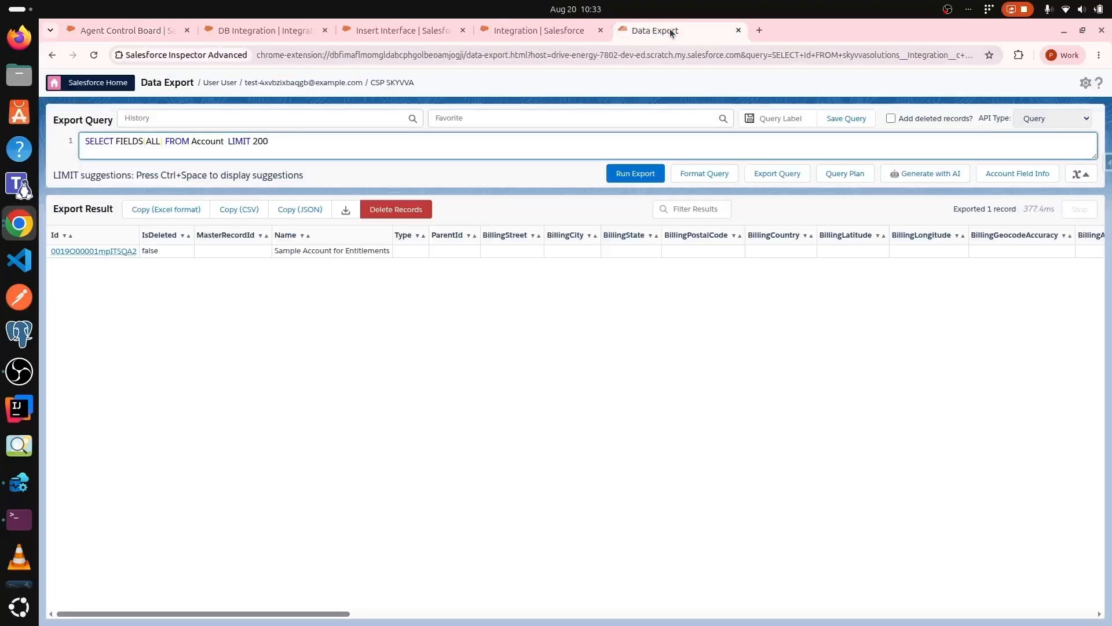
{"action": "left_click", "coordinate": [631, 175]}
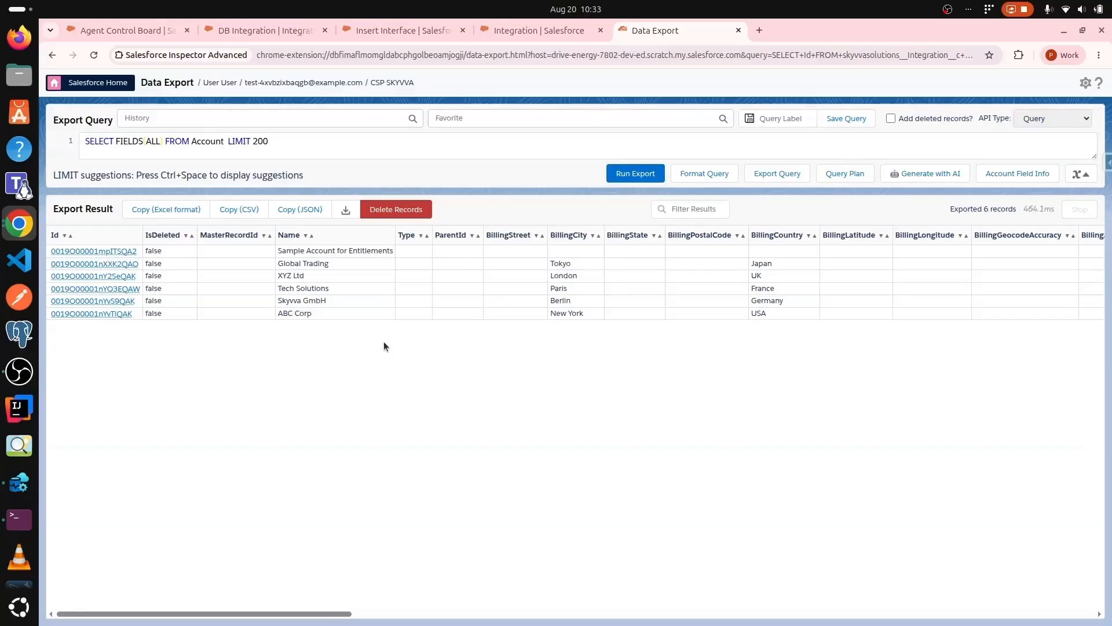
{"action": "double_click", "coordinate": [207, 144]}
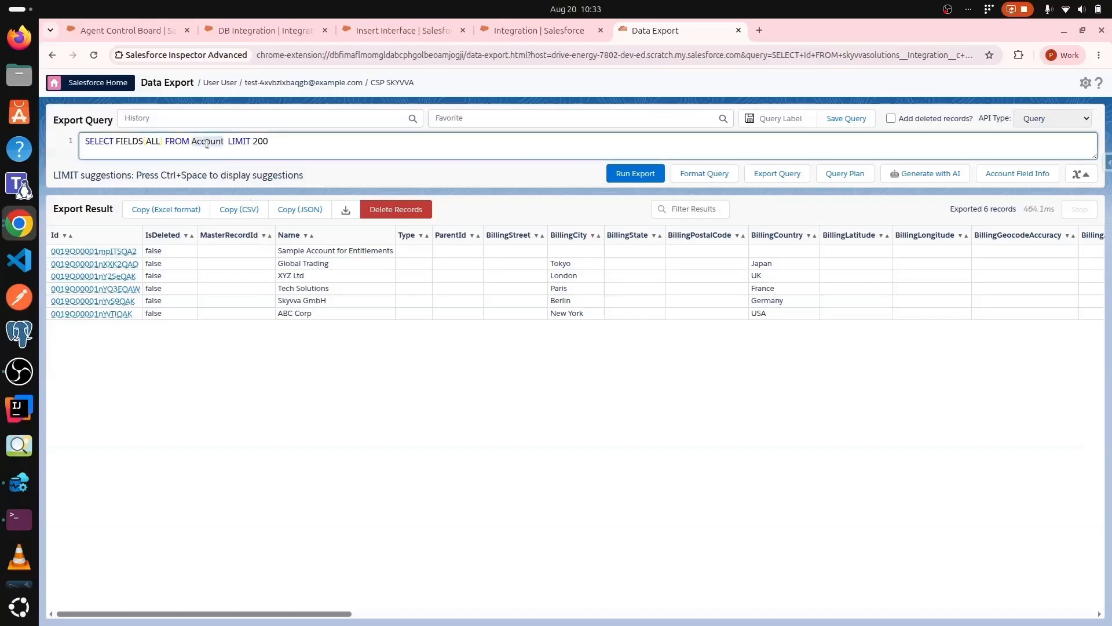
{"action": "type", "text": "Contact"}
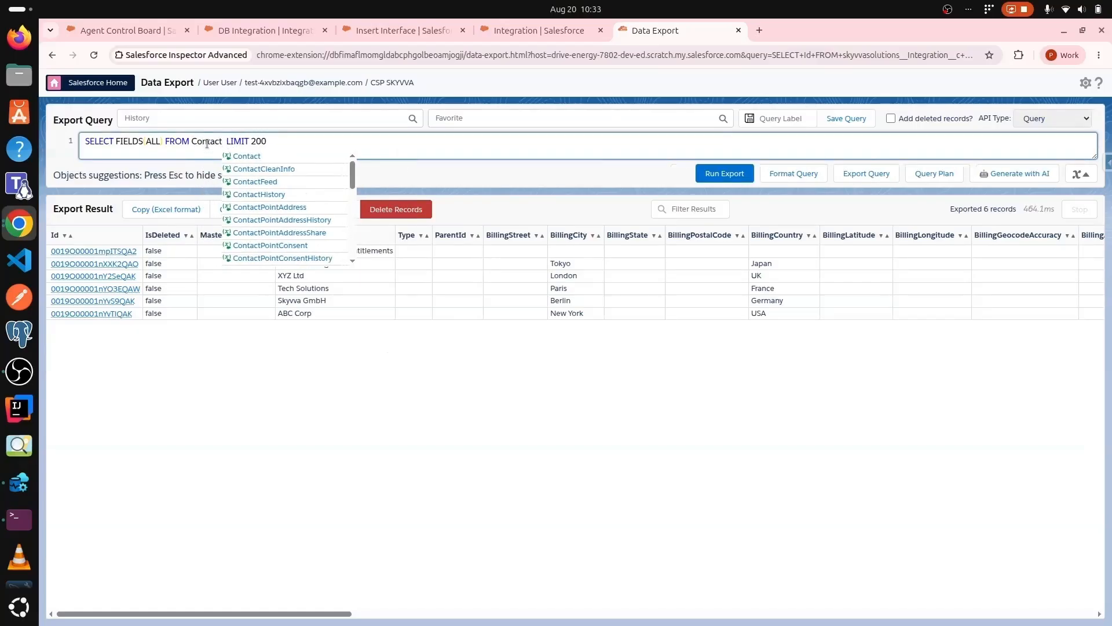
{"action": "left_click", "coordinate": [271, 156]}
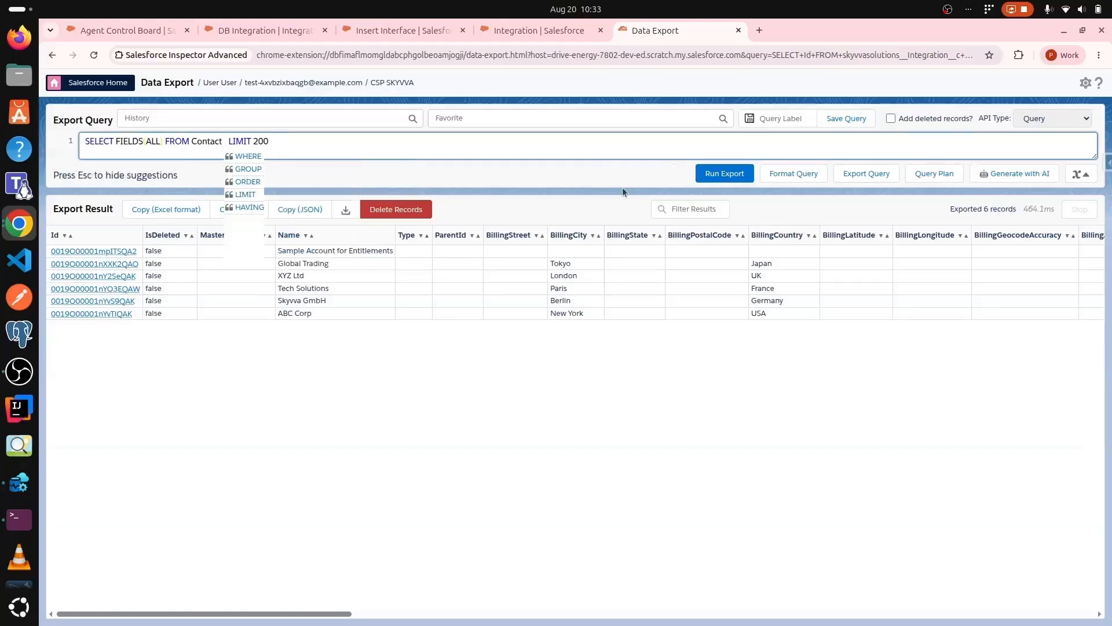
{"action": "left_click", "coordinate": [718, 173]}
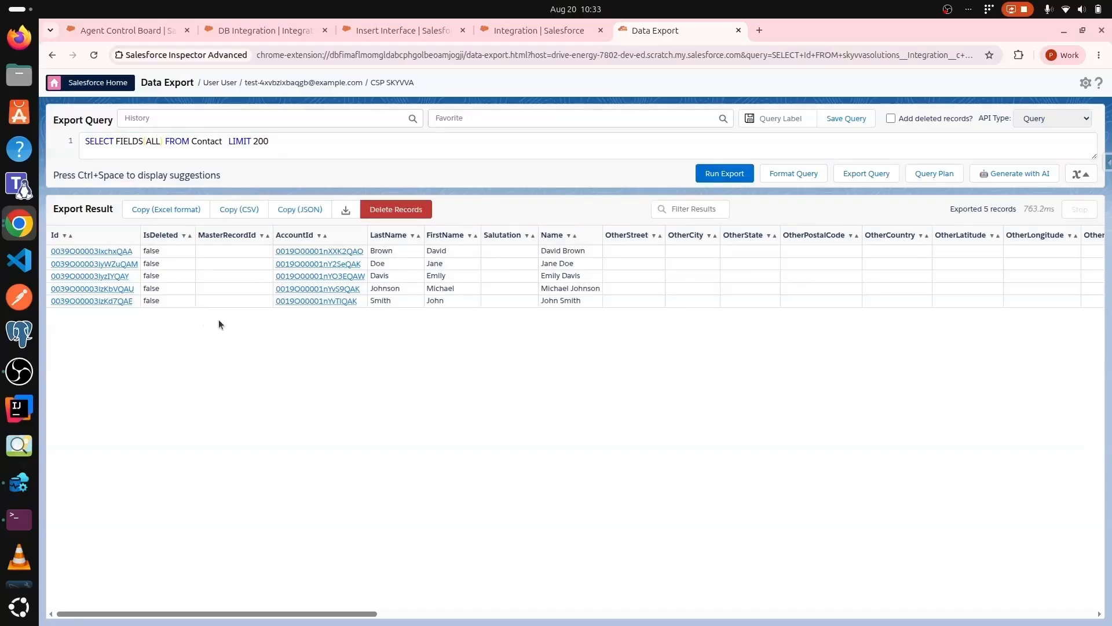
List the DB Integration messages in the Agent Control Board's Message Monitor and expand the last message down to its Contact message
{"action": "left_click", "coordinate": [107, 30]}
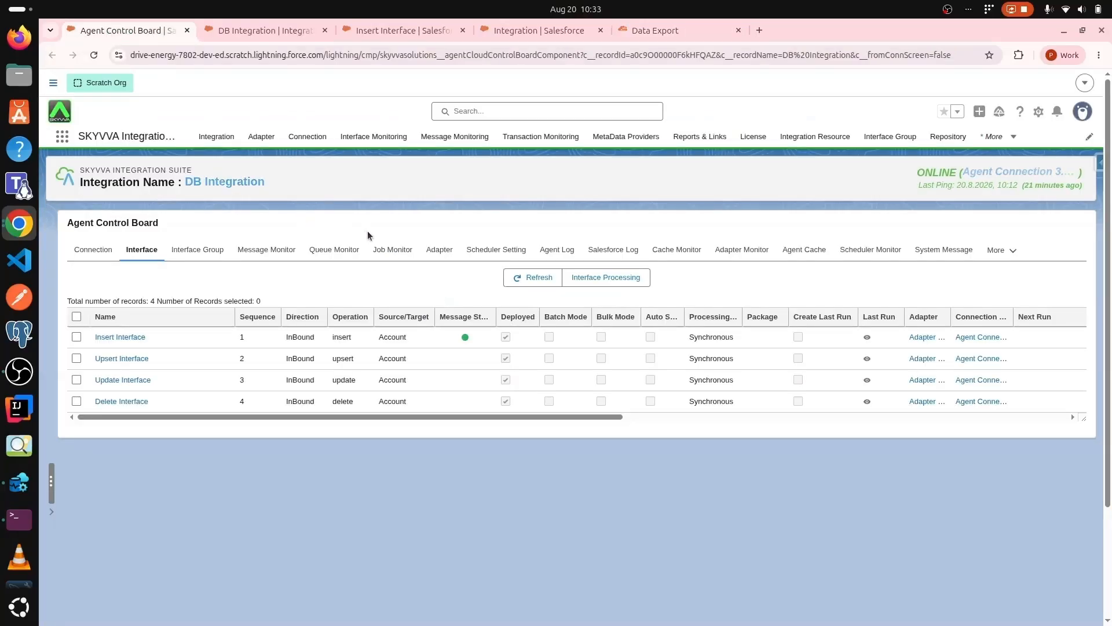
{"action": "left_click", "coordinate": [265, 250]}
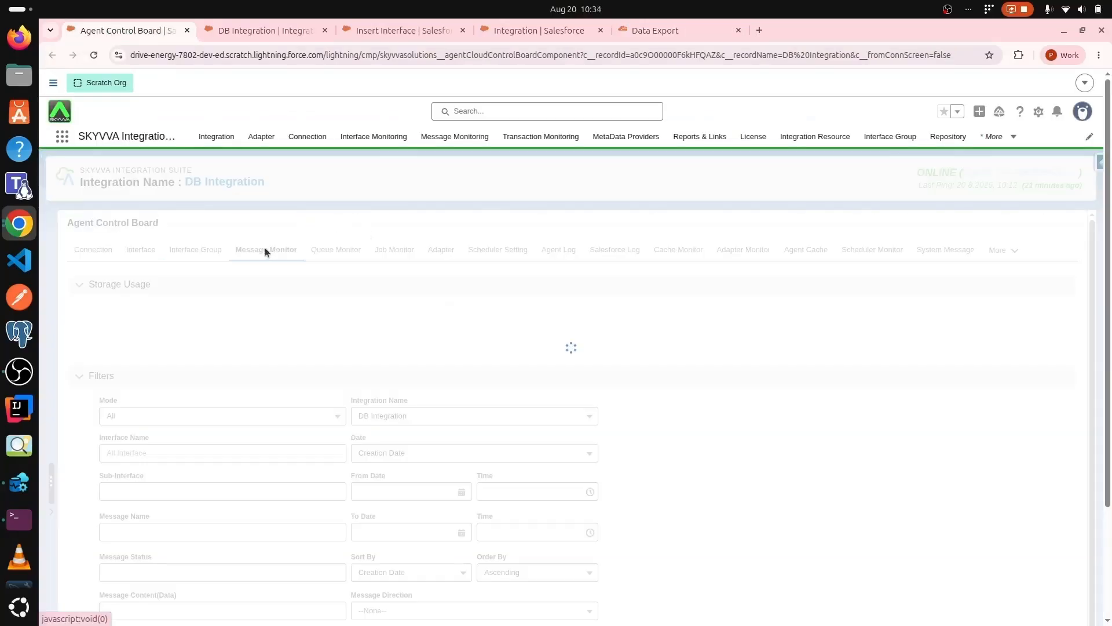
{"action": "scroll", "coordinate": [312, 258], "scroll_direction": "down", "scroll_amount": 5}
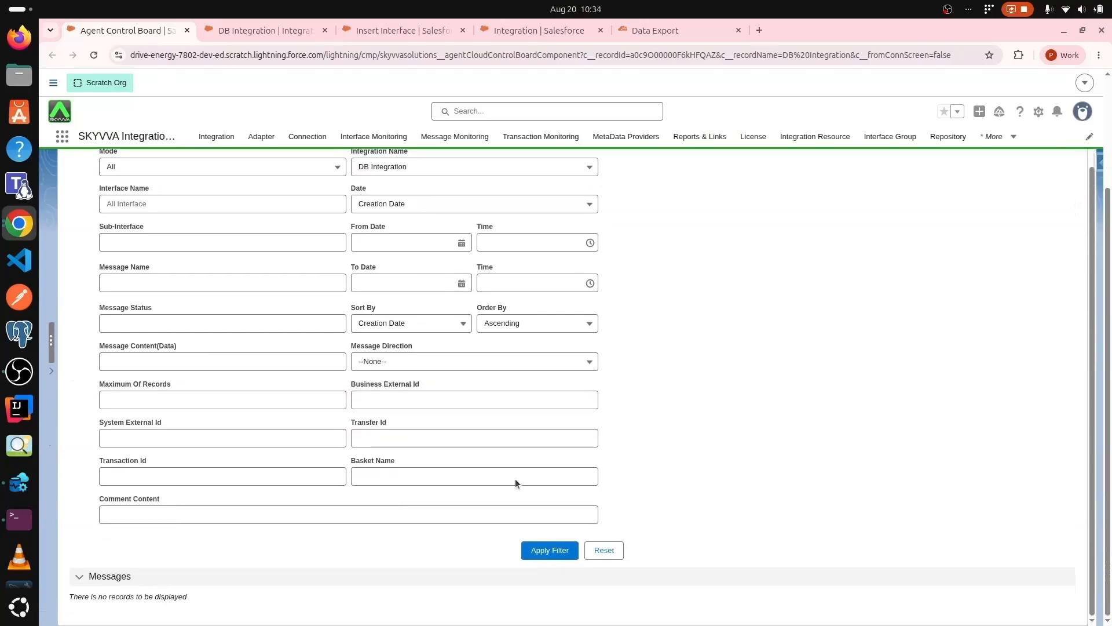
{"action": "left_click", "coordinate": [551, 553]}
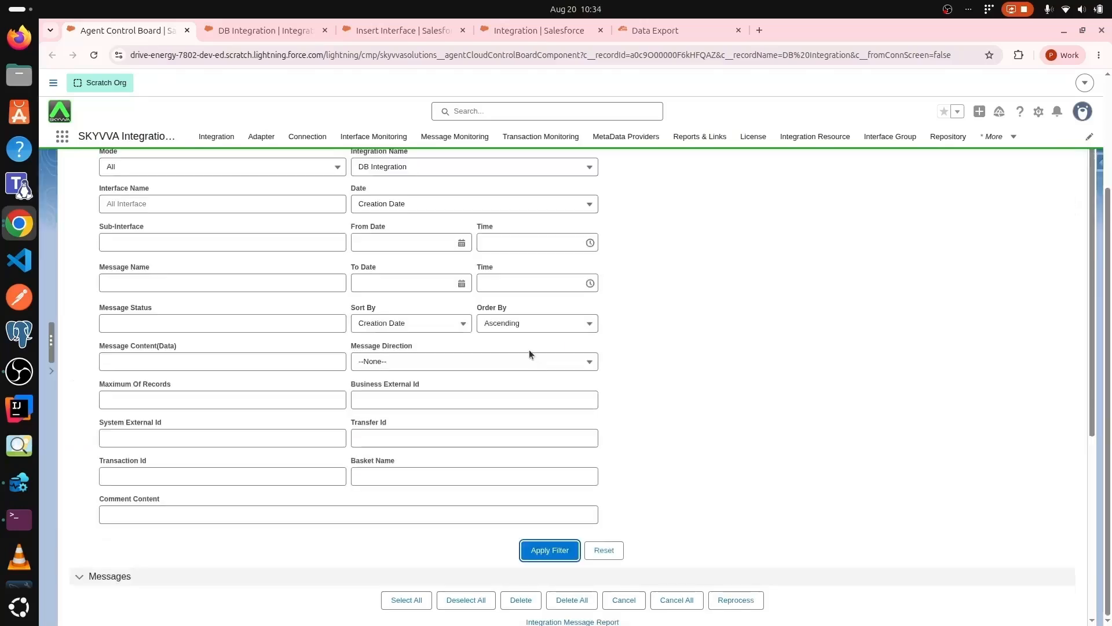
{"action": "scroll", "coordinate": [430, 353], "scroll_direction": "down", "scroll_amount": 6}
{"action": "left_click", "coordinate": [122, 448]}
{"action": "left_click", "coordinate": [132, 471]}
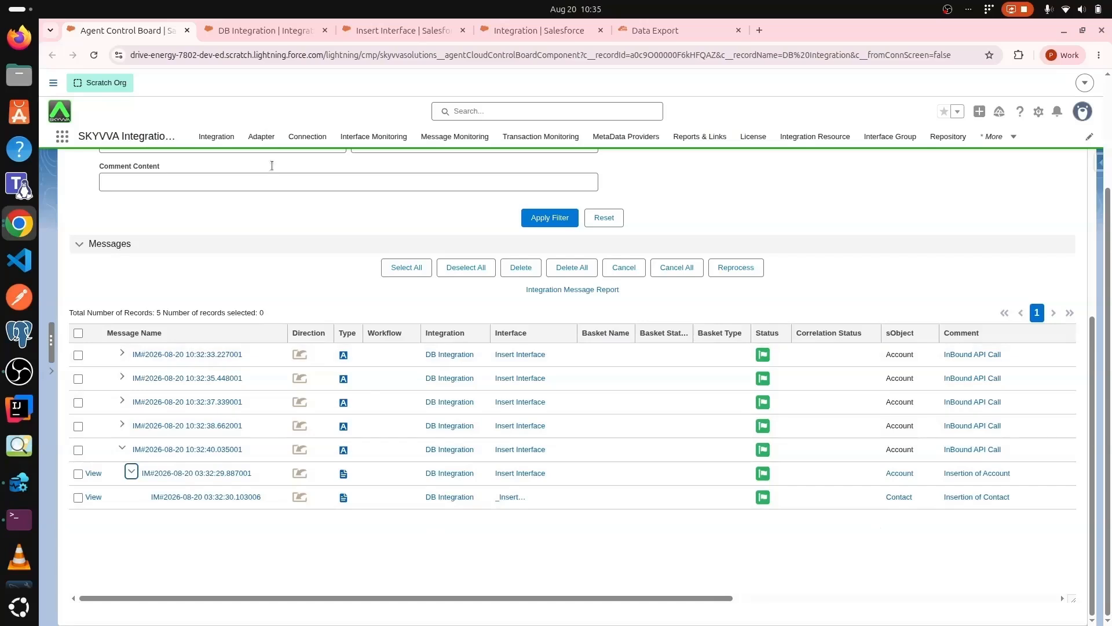
Open the mapping of Upsert Interface from DB Integration, enlarge the data mapping grid, and save the mapping
{"action": "left_click", "coordinate": [251, 30]}
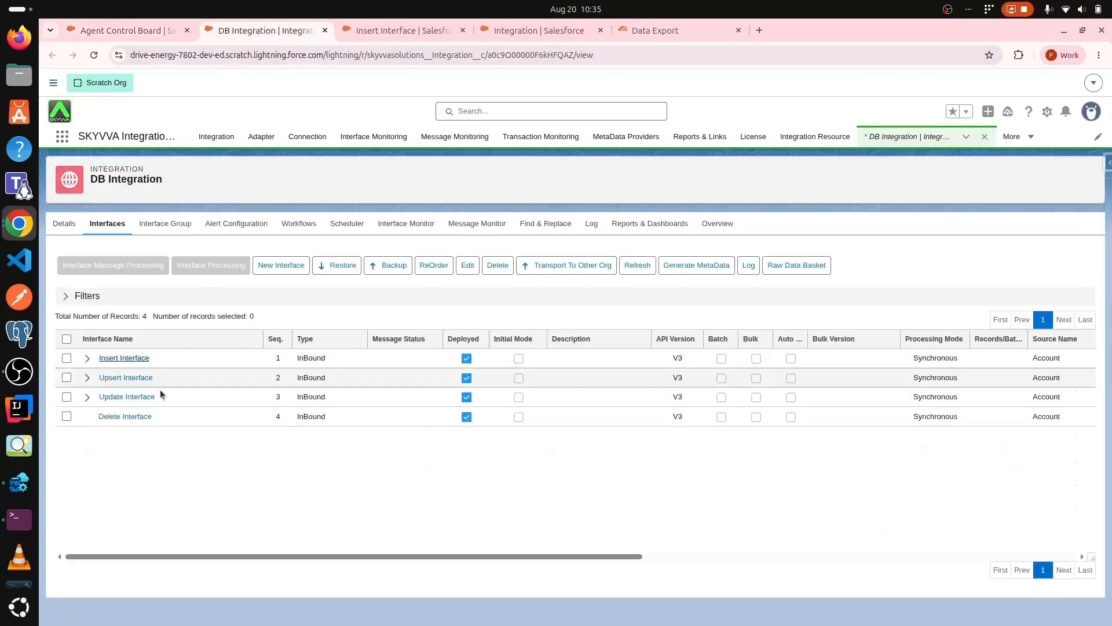
{"action": "left_click", "coordinate": [127, 378]}
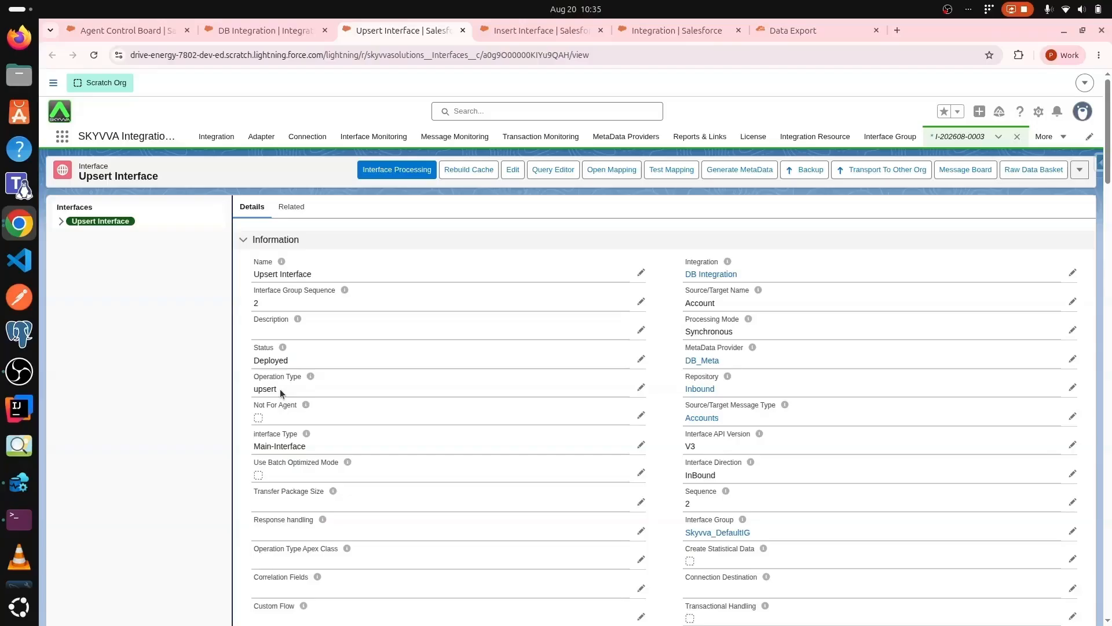
{"action": "left_click", "coordinate": [610, 170]}
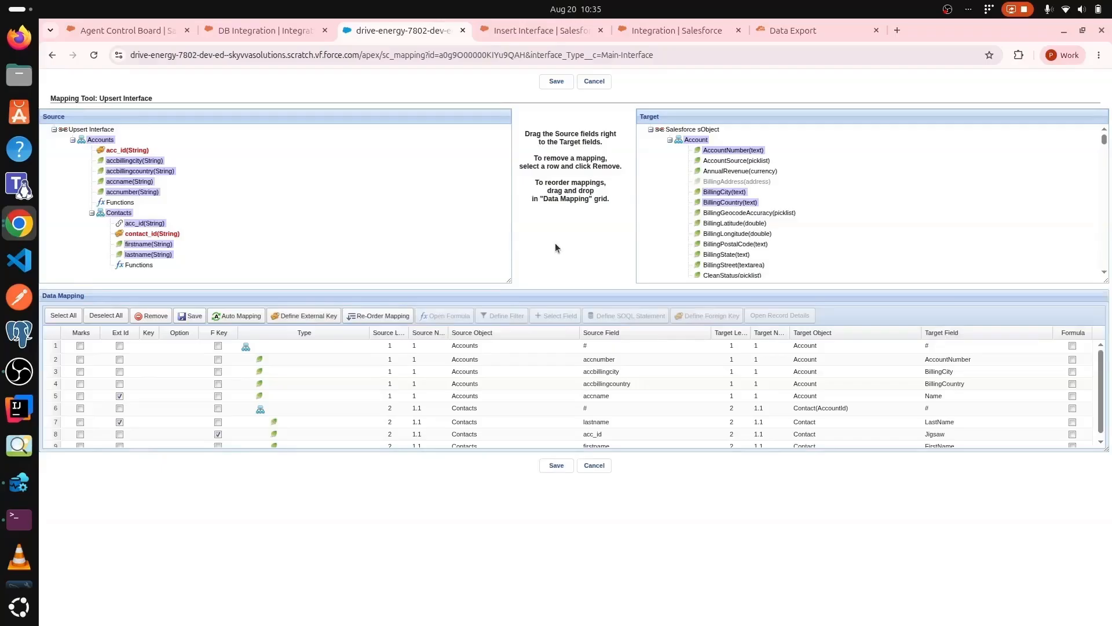
{"action": "left_click_drag", "start_coordinate": [1102, 448], "coordinate": [1104, 499]}
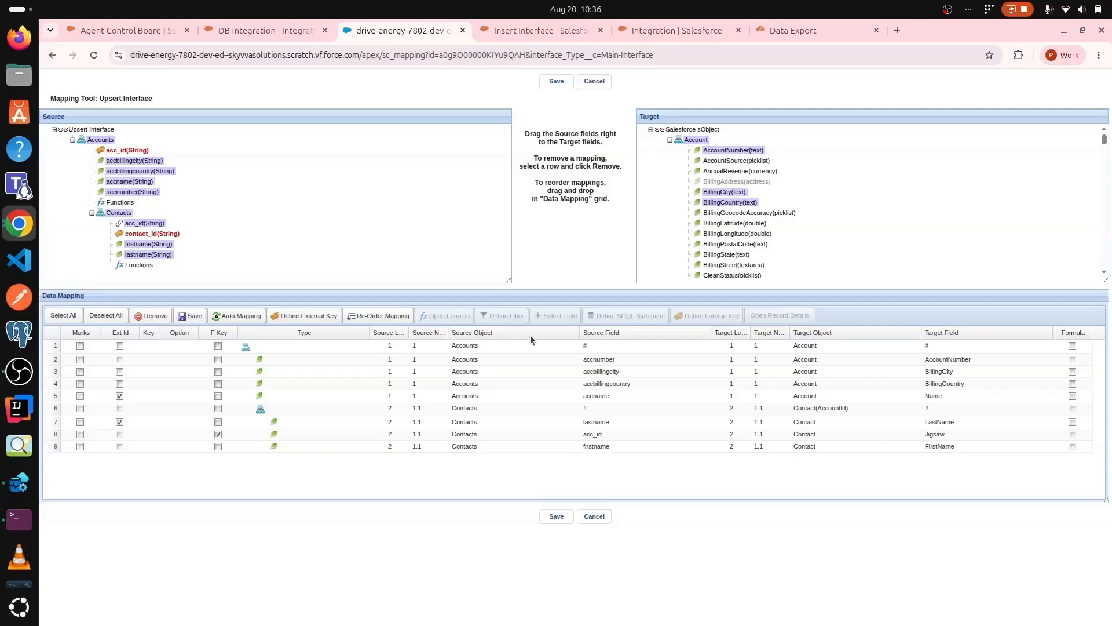
{"action": "left_click", "coordinate": [560, 519]}
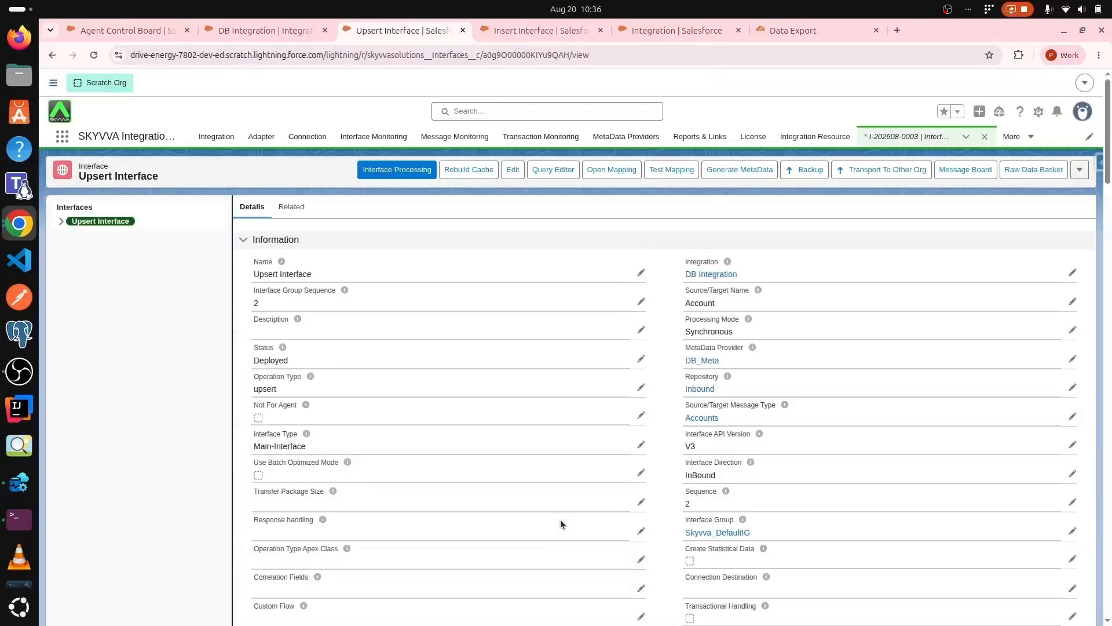
Process Upsert Interface from the Agent Control Board by pushing its manual execution
{"action": "left_click", "coordinate": [158, 32]}
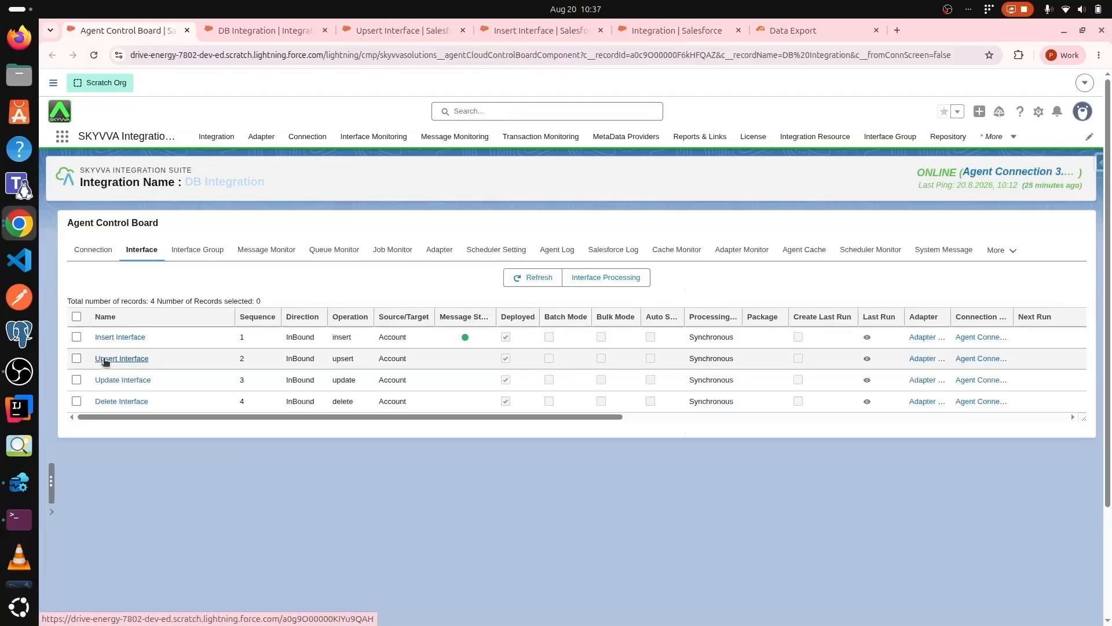
{"action": "left_click", "coordinate": [76, 358]}
{"action": "left_click", "coordinate": [603, 284]}
{"action": "left_click", "coordinate": [782, 379]}
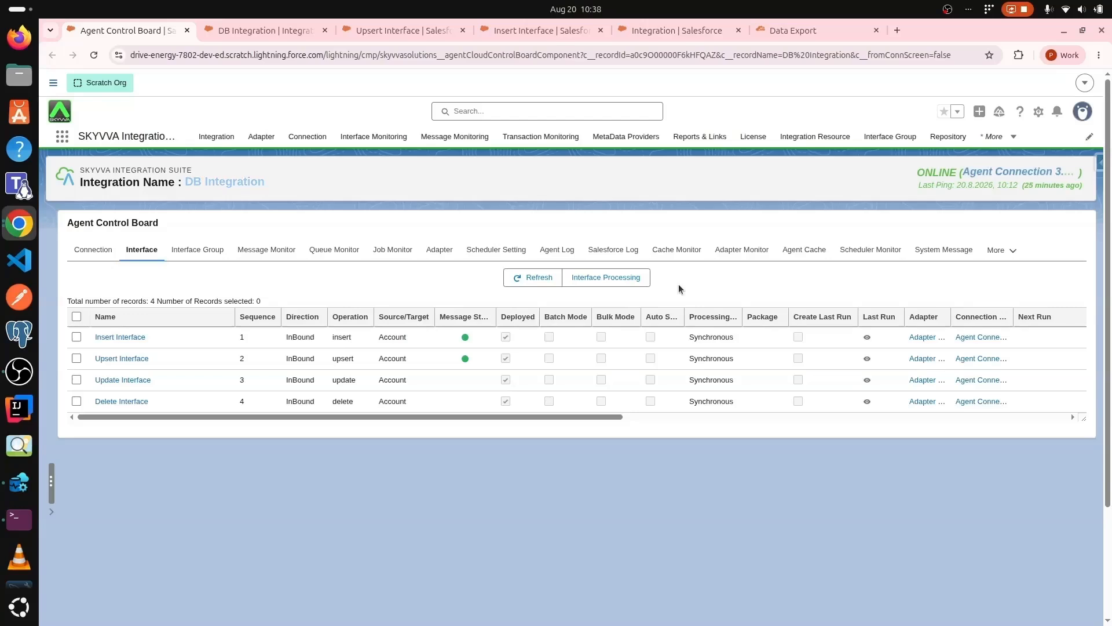
List the DB Integration messages in the Message Monitor and expand the last Upsert Interface message down to its Contact message
{"action": "left_click", "coordinate": [269, 253]}
{"action": "scroll", "coordinate": [501, 384], "scroll_direction": "down", "scroll_amount": 5}
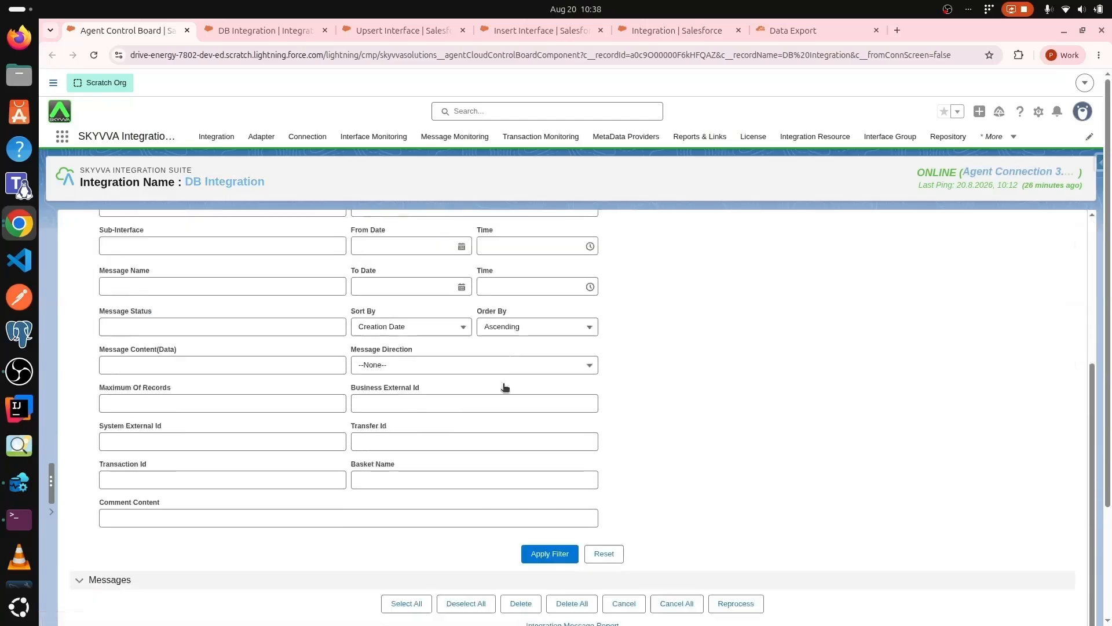
{"action": "left_click", "coordinate": [557, 453]}
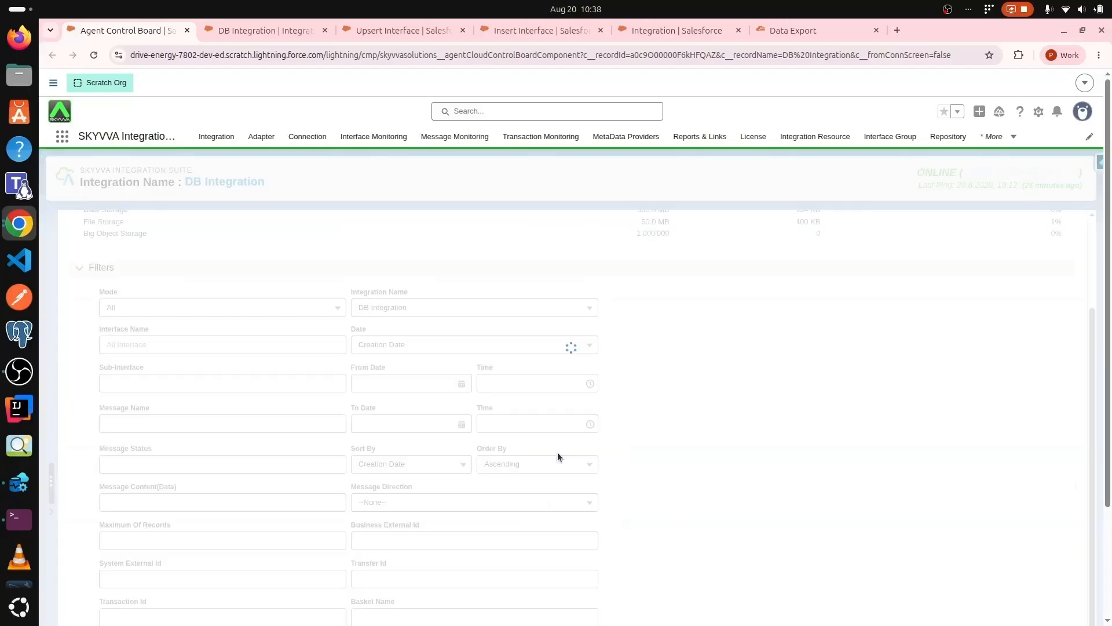
{"action": "scroll", "coordinate": [435, 280], "scroll_direction": "down", "scroll_amount": 8}
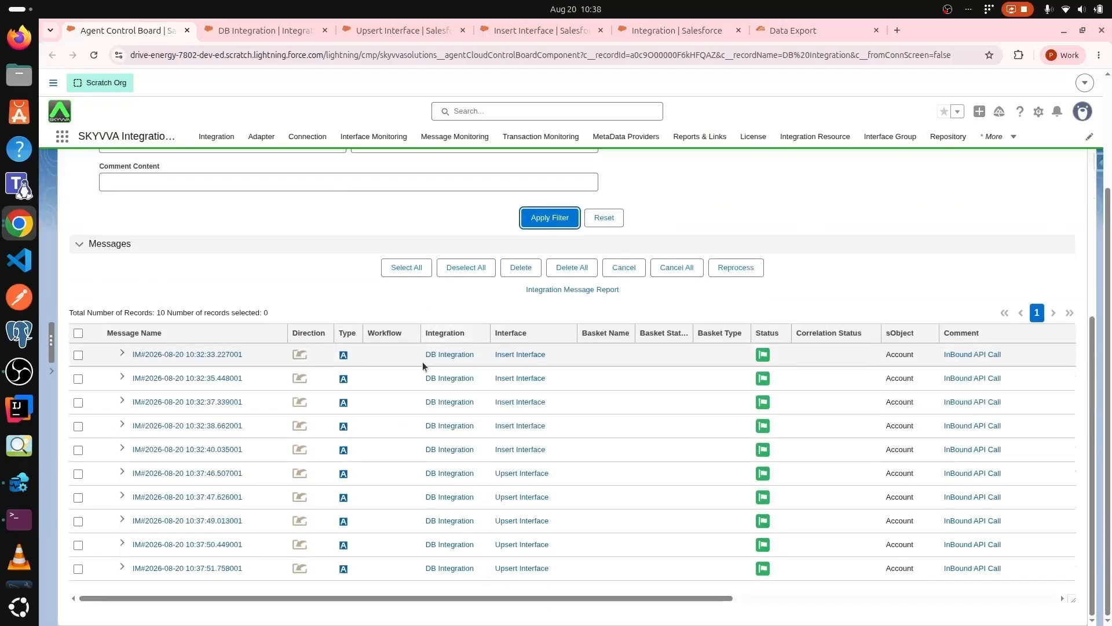
{"action": "left_click", "coordinate": [121, 566]}
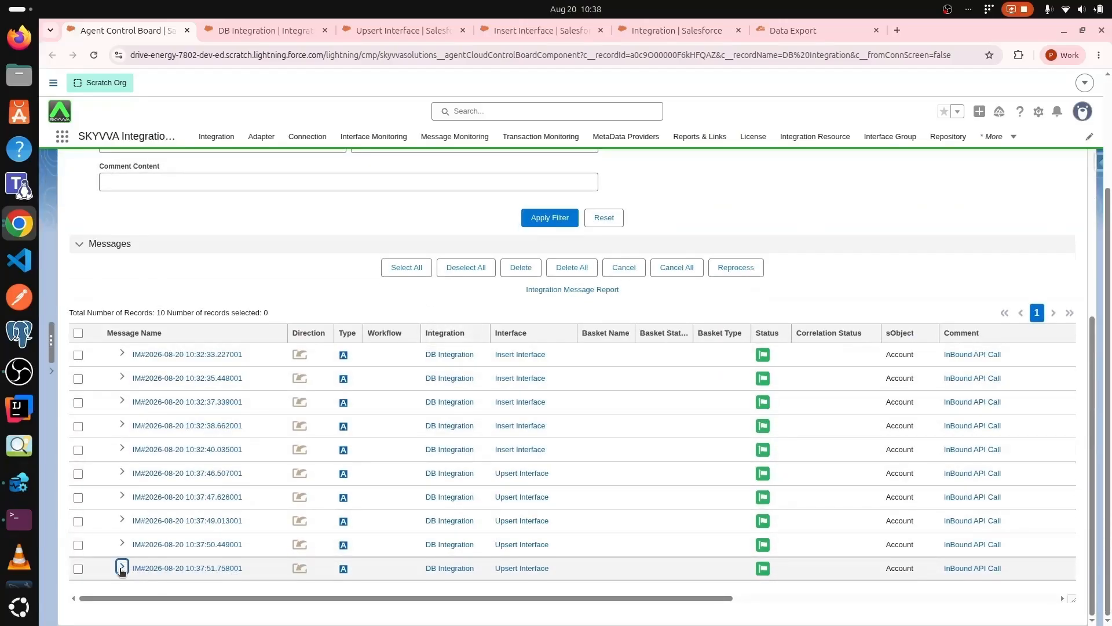
{"action": "scroll", "coordinate": [276, 476], "scroll_direction": "down", "scroll_amount": 1}
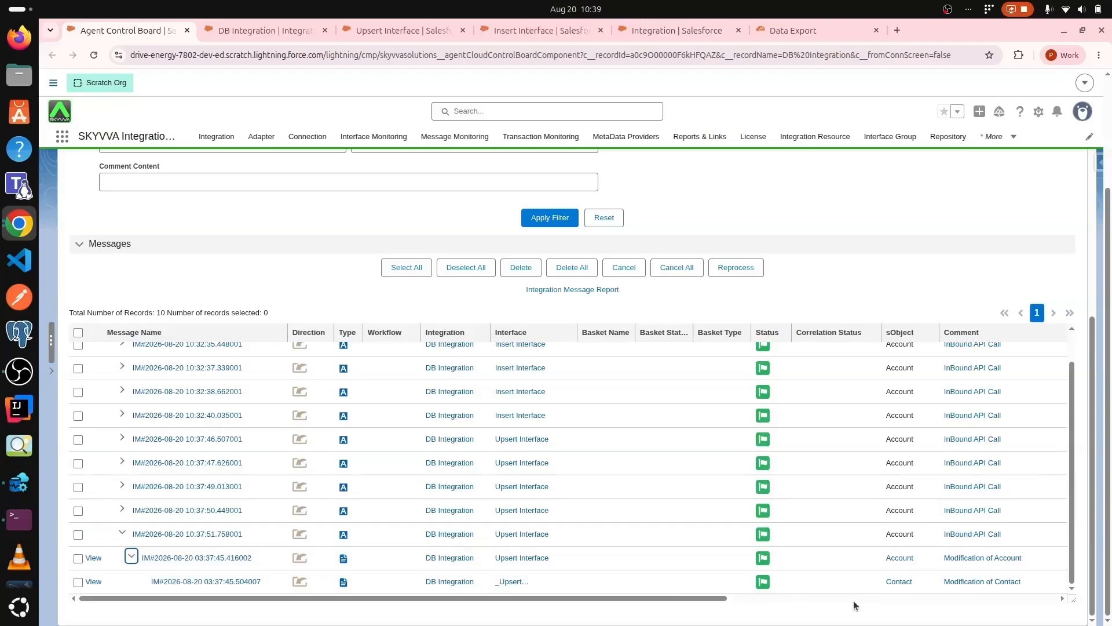
Open the mapping of Update Interface from DB Integration, enlarge the data mapping grid, and save the mapping
{"action": "left_click", "coordinate": [259, 30]}
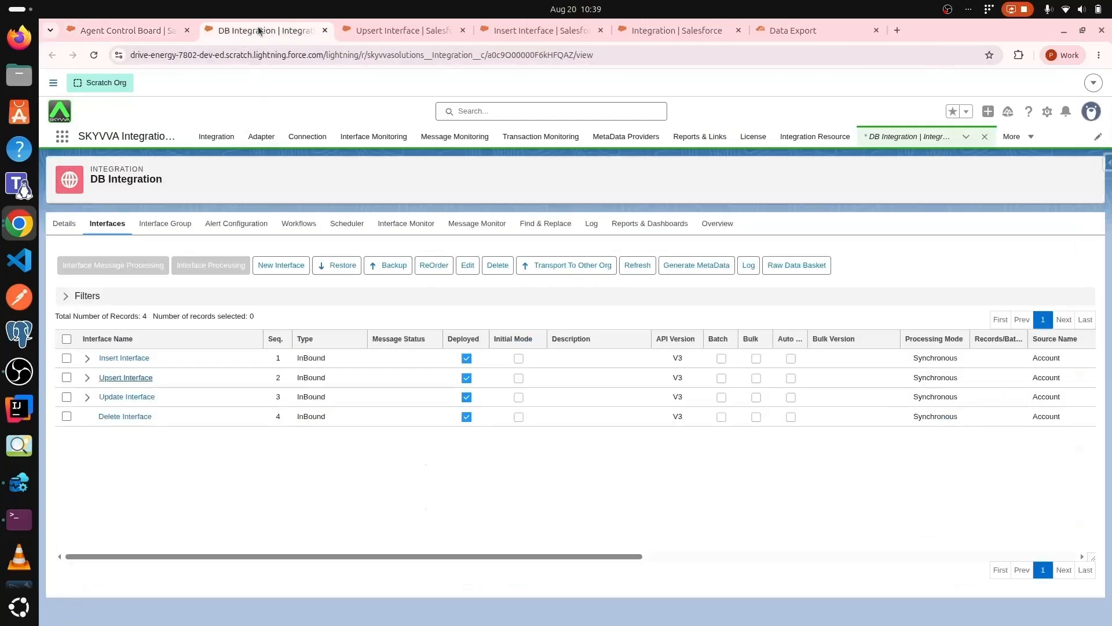
{"action": "left_click", "coordinate": [122, 397]}
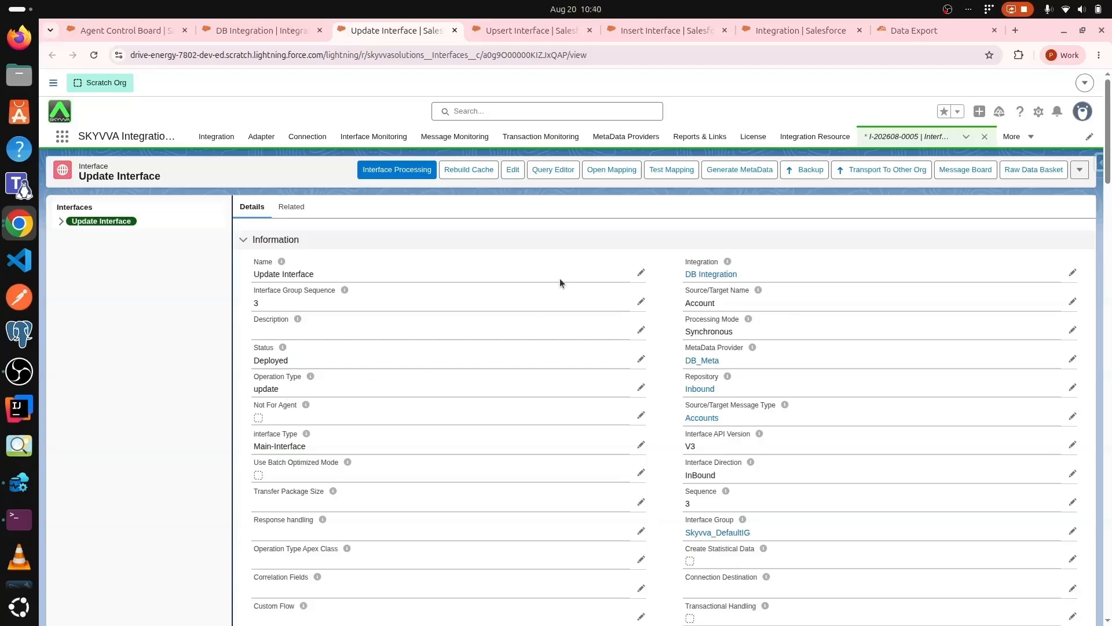
{"action": "left_click", "coordinate": [610, 169]}
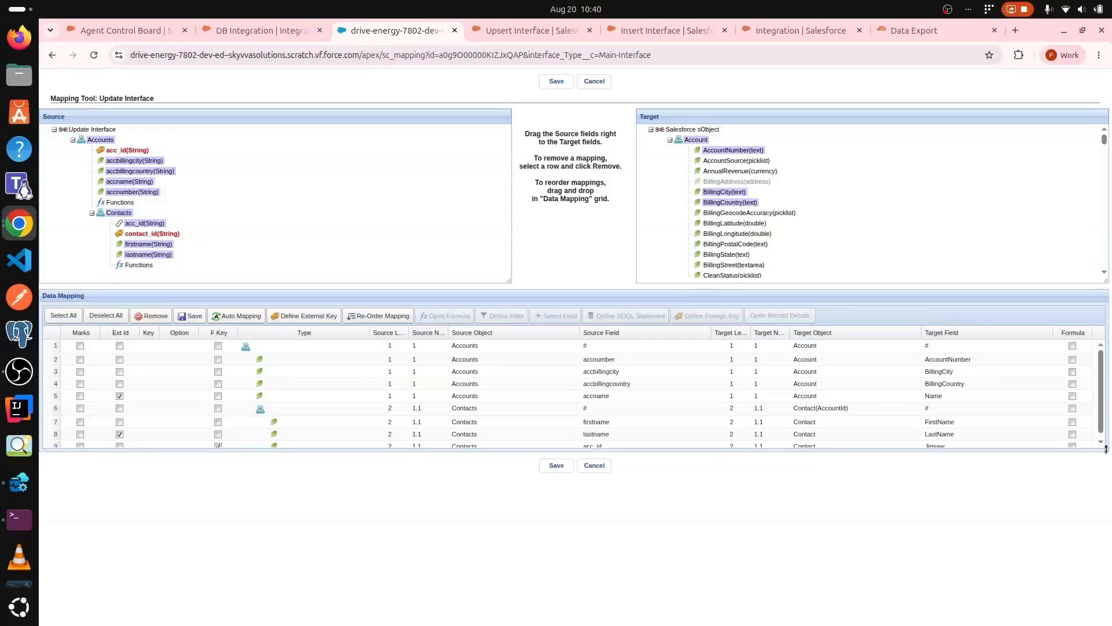
{"action": "left_click_drag", "start_coordinate": [1106, 449], "coordinate": [1106, 505]}
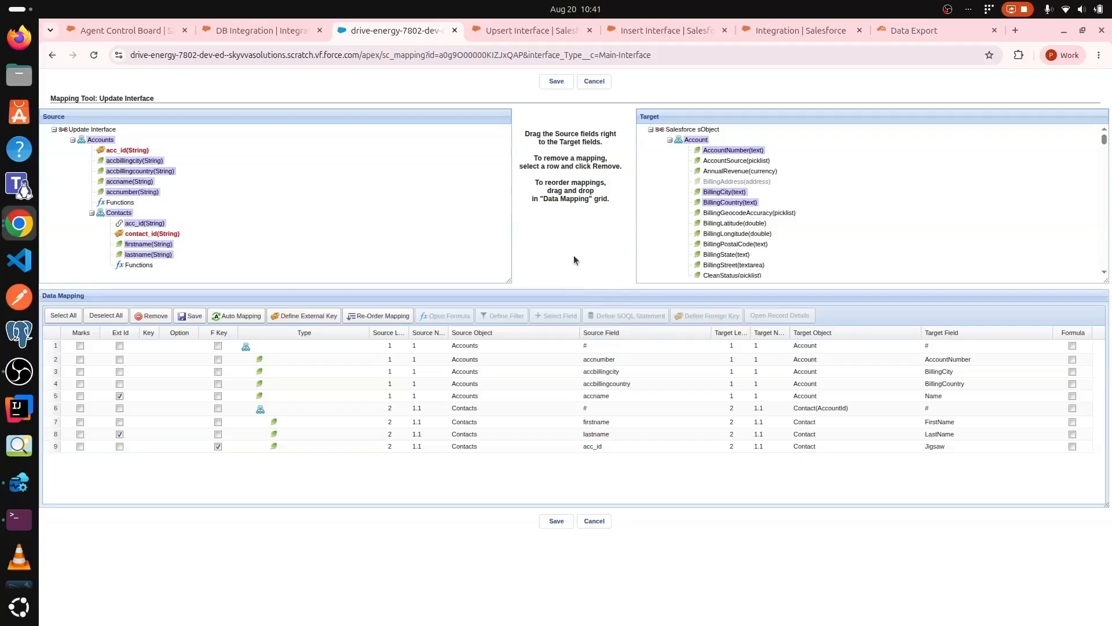
{"action": "left_click", "coordinate": [564, 522]}
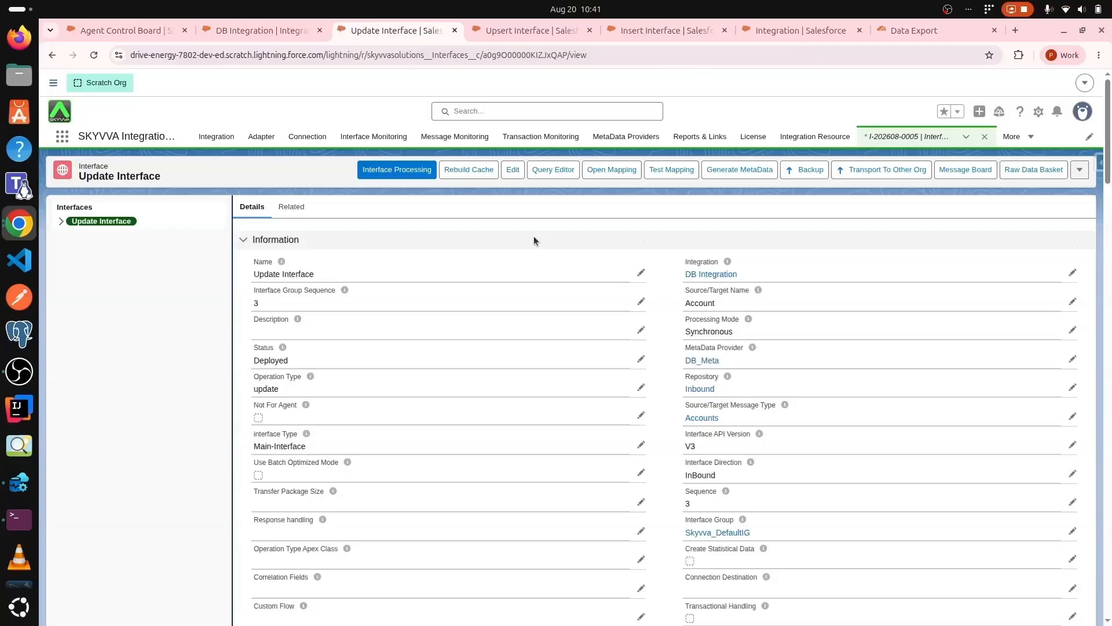
Process Update Interface from the Agent Control Board, pushing the manual execution with the interface's database query
{"action": "left_click", "coordinate": [131, 29]}
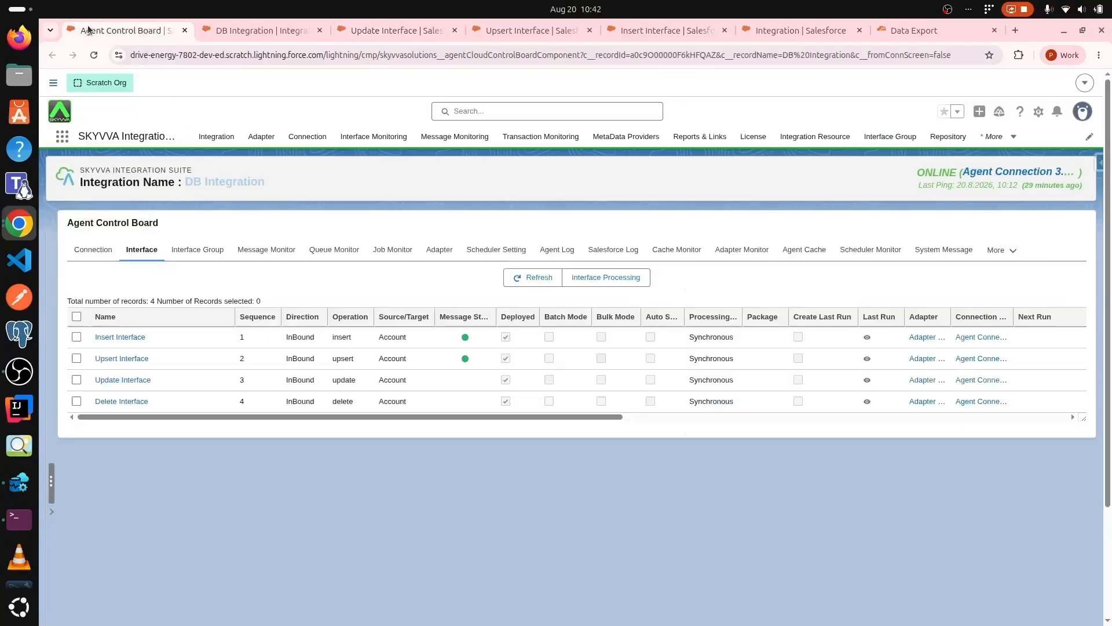
{"action": "left_click", "coordinate": [76, 379]}
{"action": "left_click", "coordinate": [606, 277]}
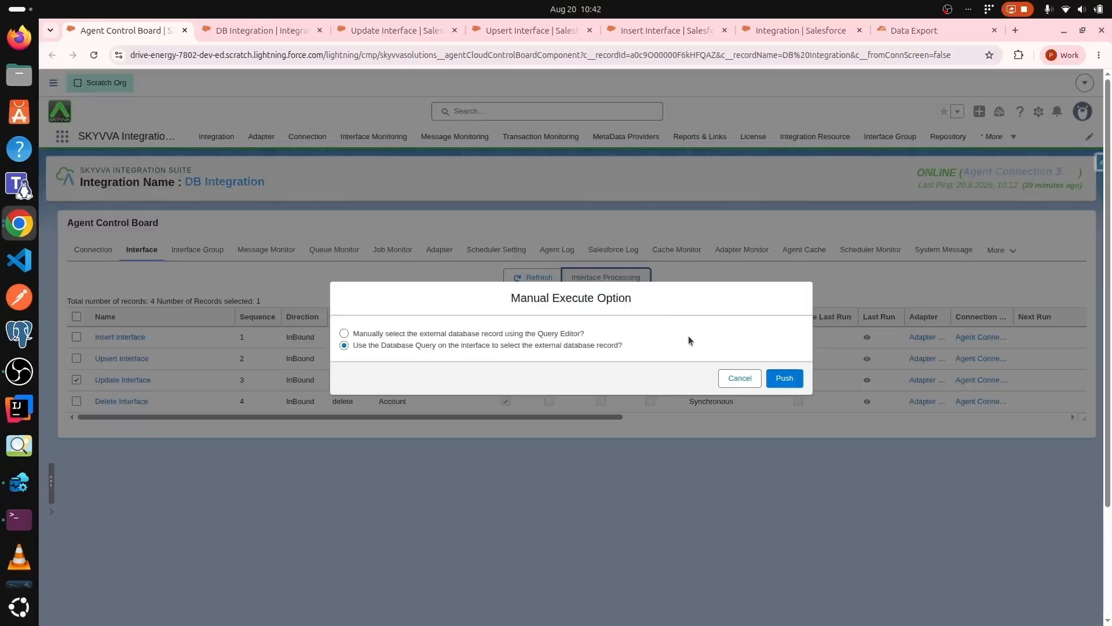
{"action": "left_click", "coordinate": [781, 377]}
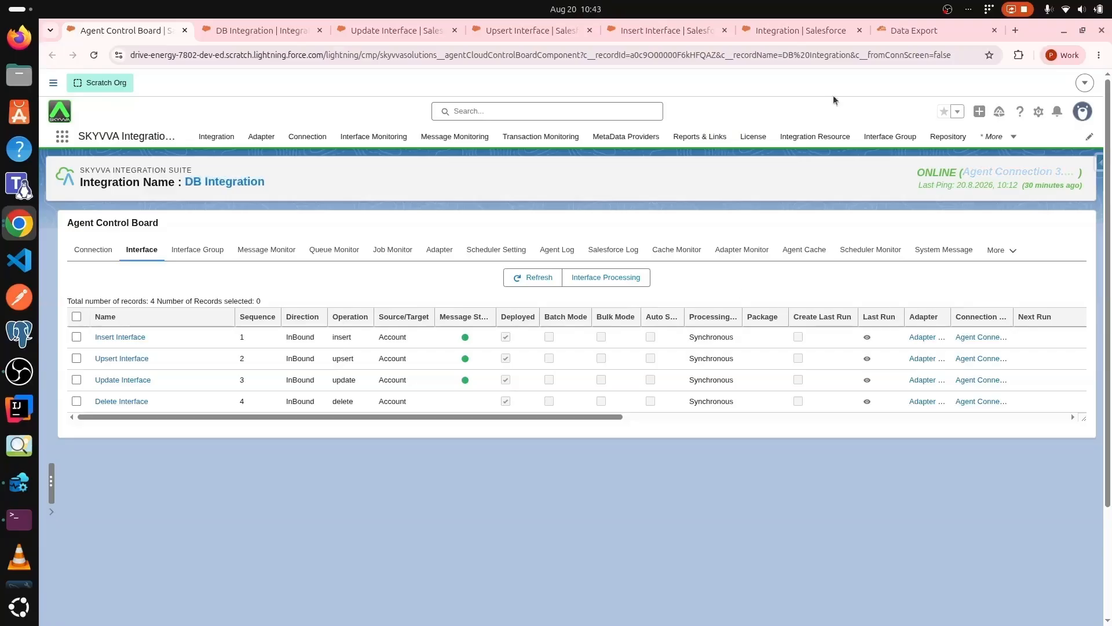
Rerun the Account query in Data Export to check the Accounts after the update
{"action": "left_click", "coordinate": [929, 33]}
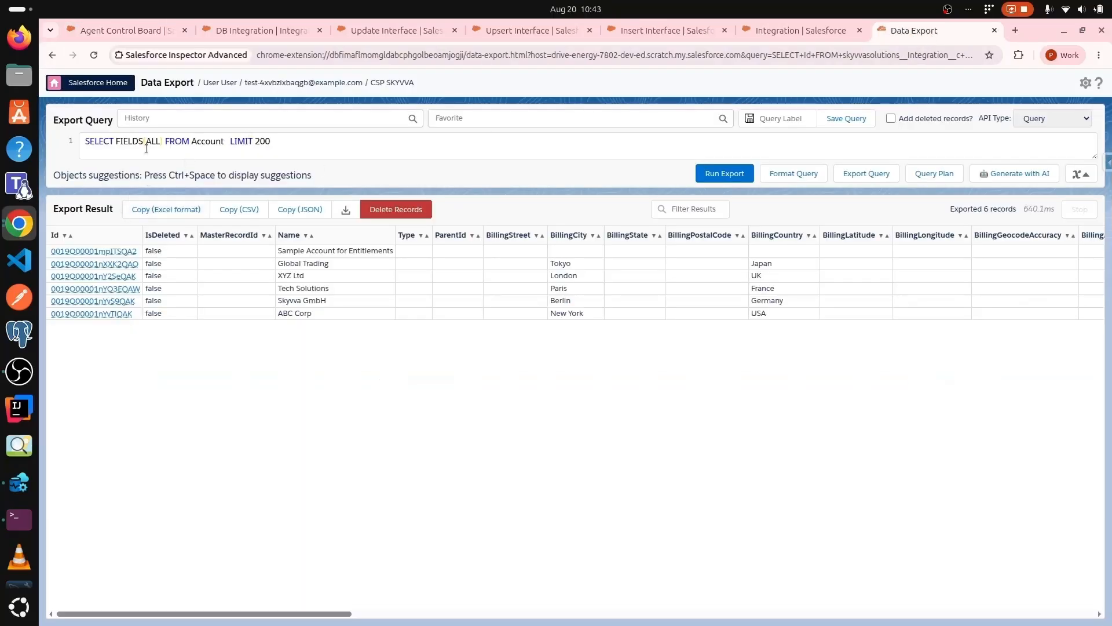
{"action": "left_click", "coordinate": [716, 183]}
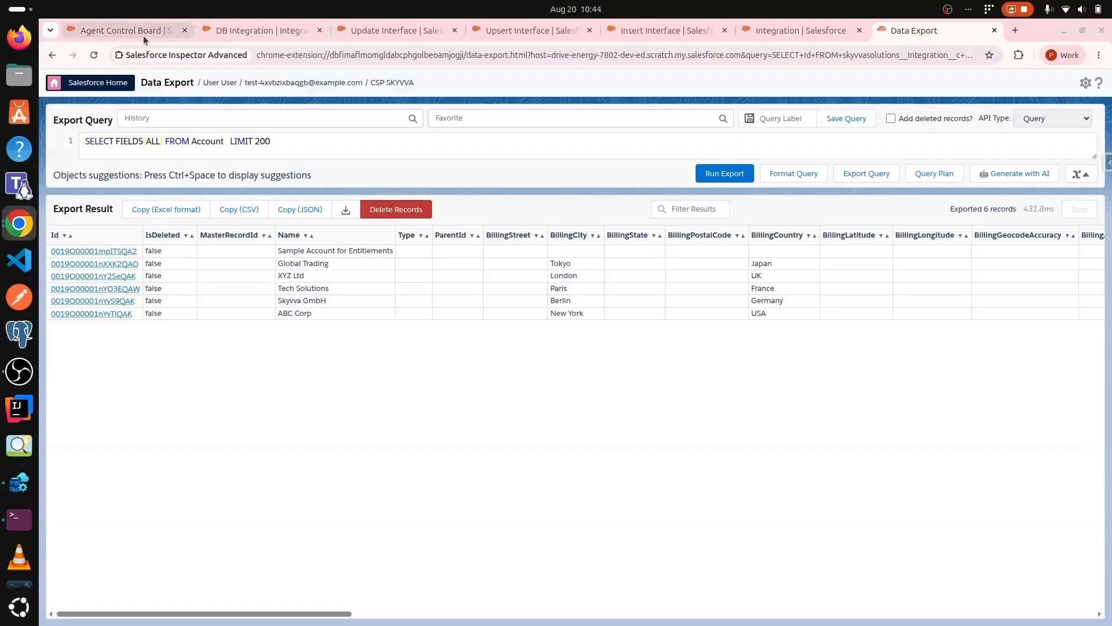
List the DB Integration messages in the Agent Control Board's Message Monitor and expand the last Update Interface message down to its Contact message
{"action": "left_click", "coordinate": [113, 31]}
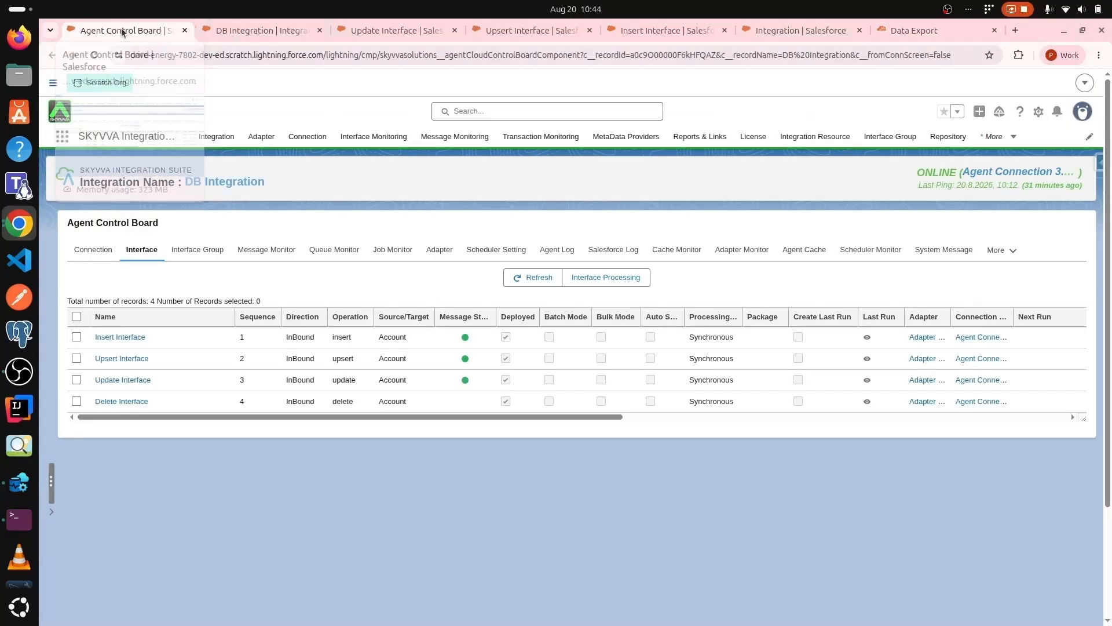
{"action": "left_click", "coordinate": [277, 259]}
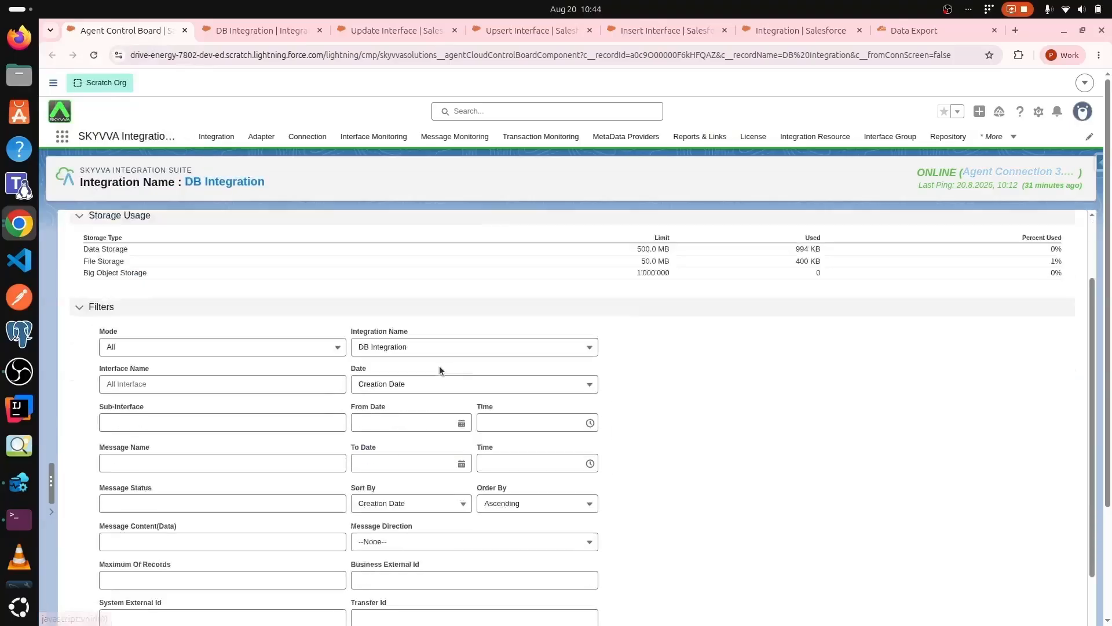
{"action": "scroll", "coordinate": [439, 366], "scroll_direction": "down", "scroll_amount": 5}
{"action": "left_click", "coordinate": [545, 451]}
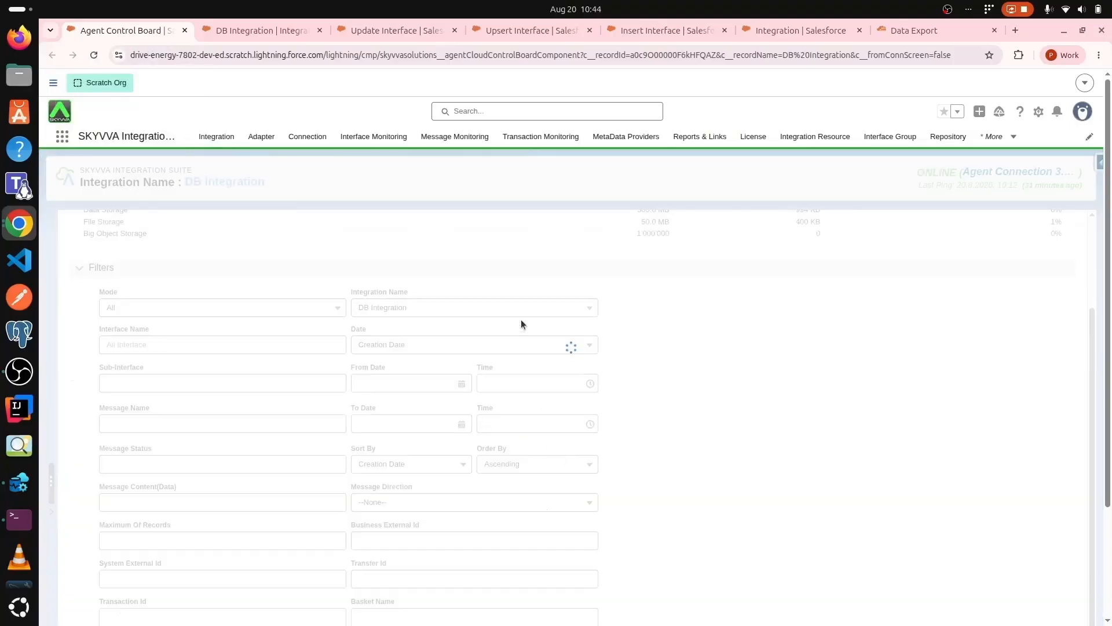
{"action": "scroll", "coordinate": [520, 320], "scroll_direction": "down", "scroll_amount": 5}
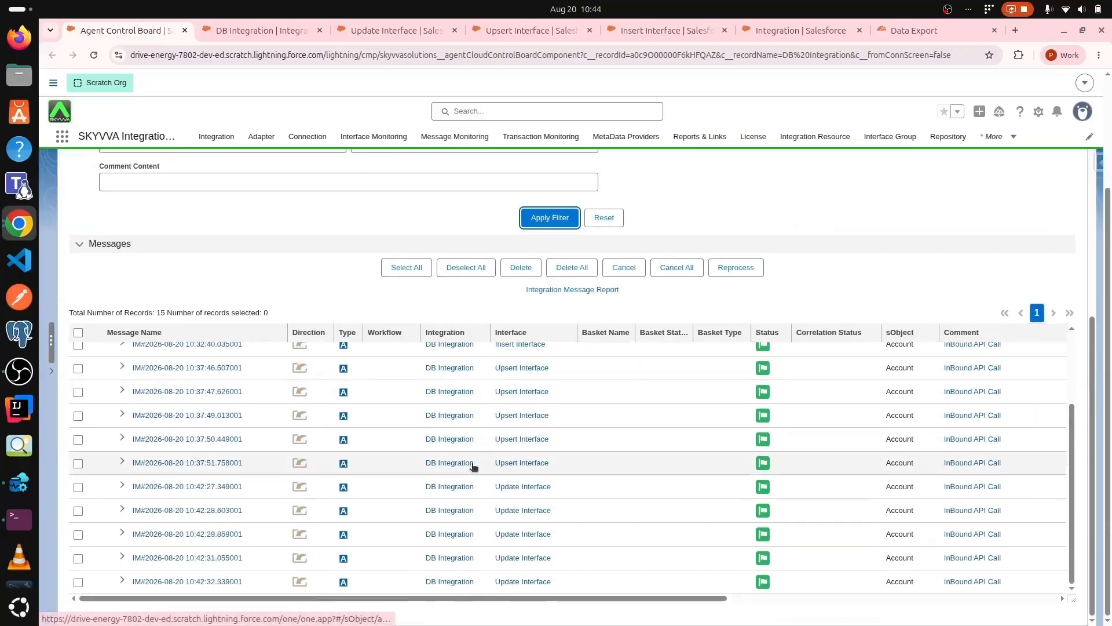
{"action": "left_click", "coordinate": [122, 580]}
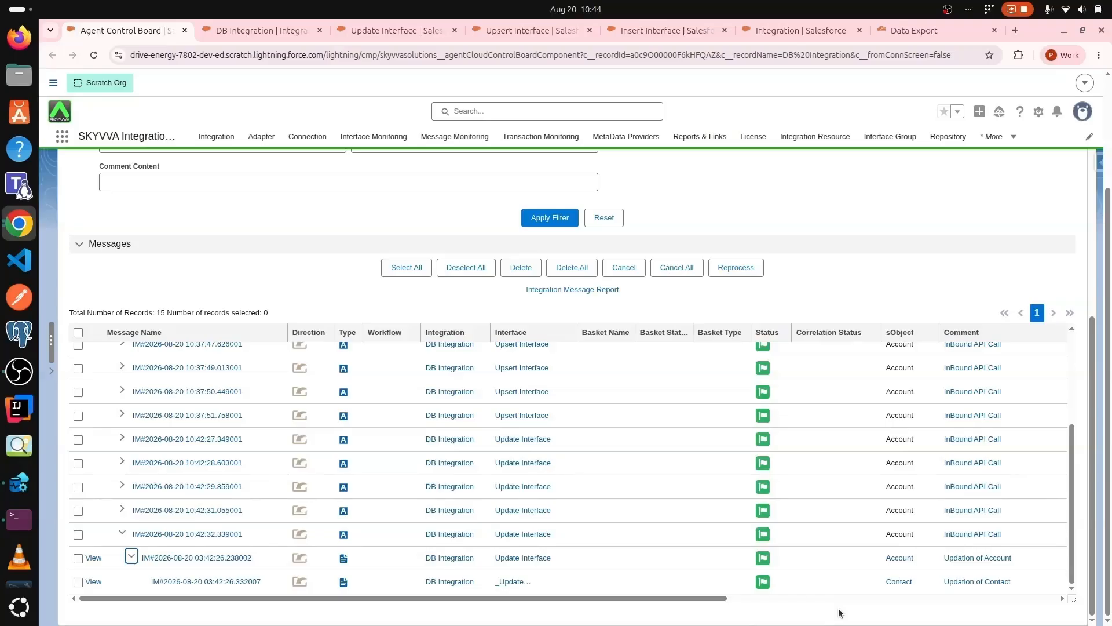
Open the mapping of Delete Interface from DB Integration and save it
{"action": "left_click", "coordinate": [258, 30]}
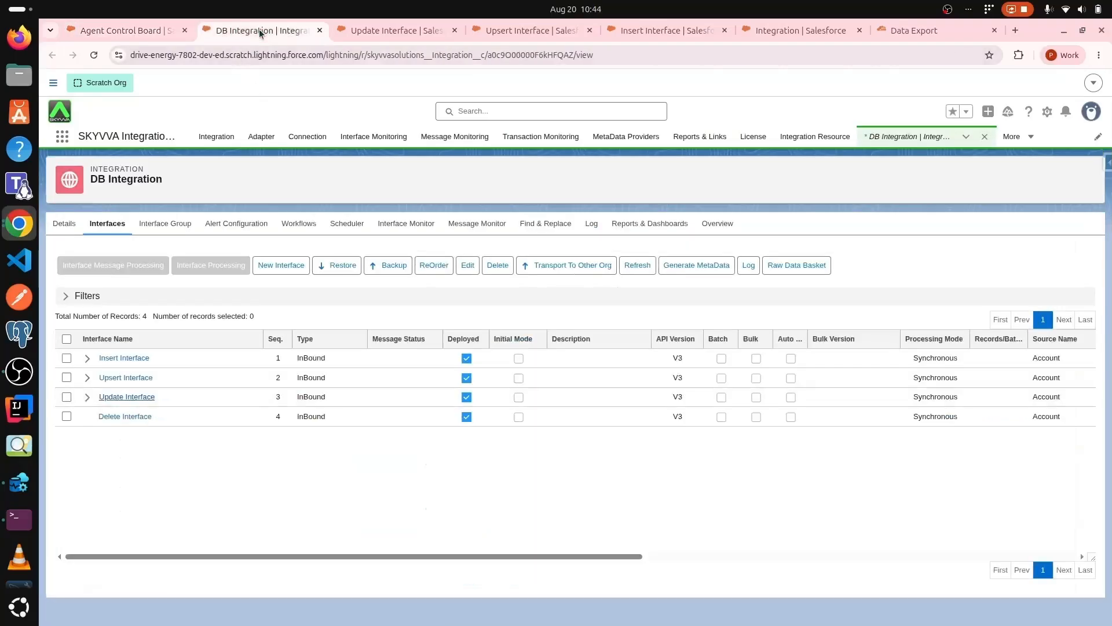
{"action": "left_click", "coordinate": [124, 416]}
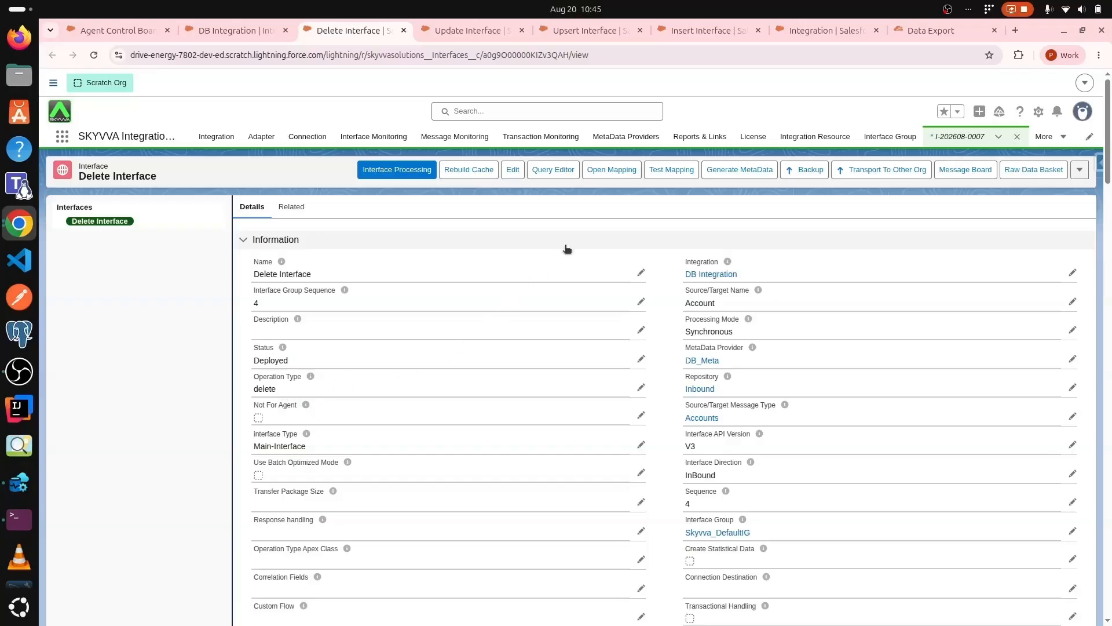
{"action": "left_click", "coordinate": [605, 174]}
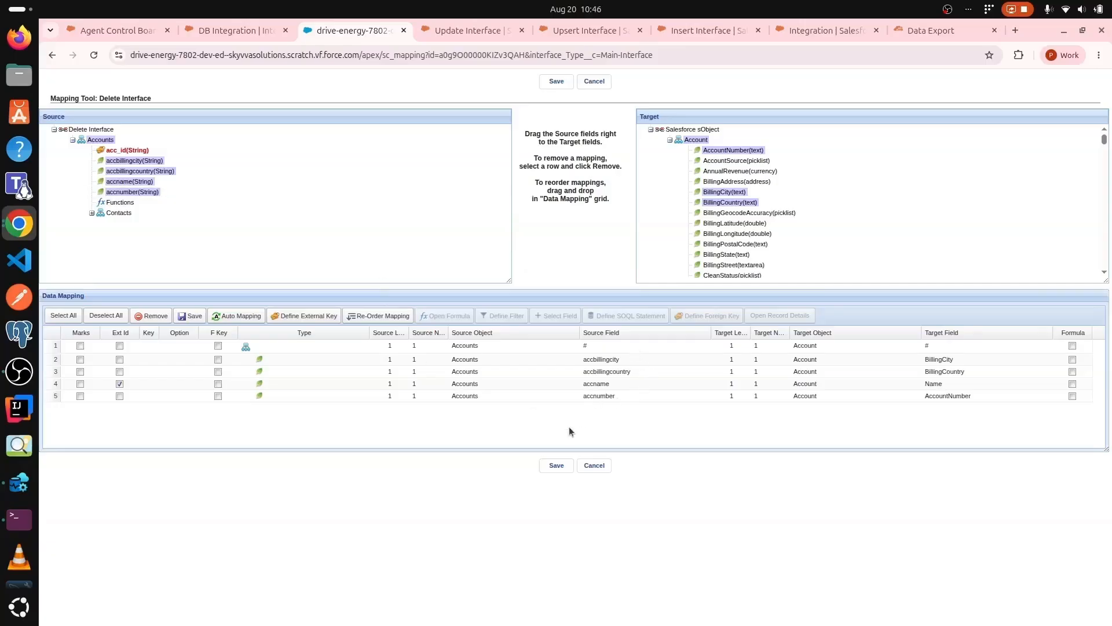
{"action": "left_click", "coordinate": [556, 465]}
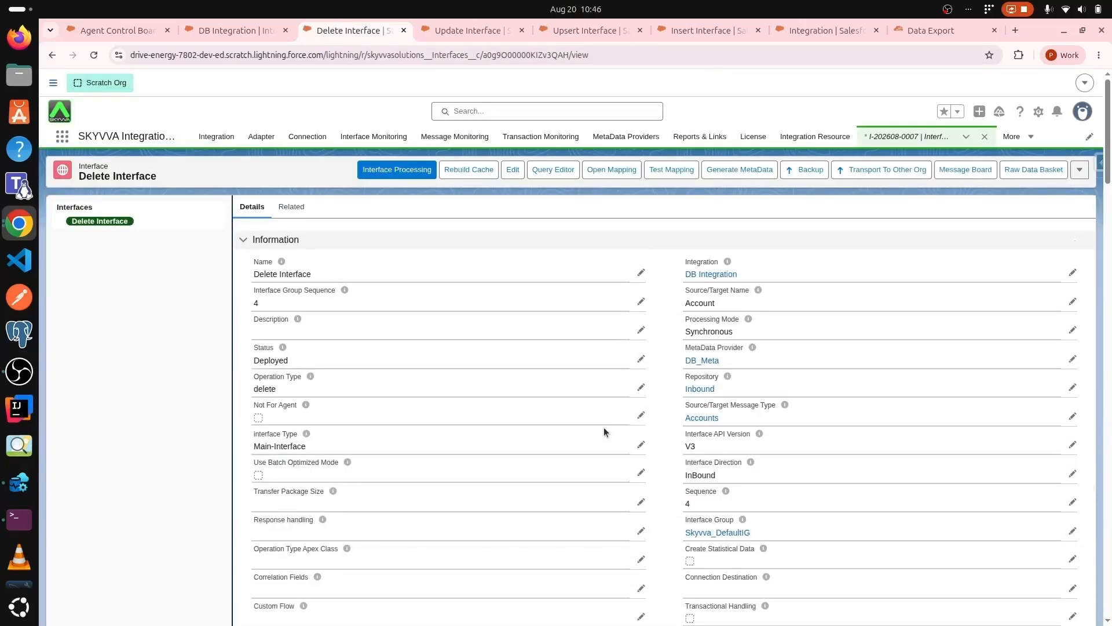
Process Delete Interface from the Agent Control Board, pushing the manual execution with the interface's database query
{"action": "left_click", "coordinate": [111, 30]}
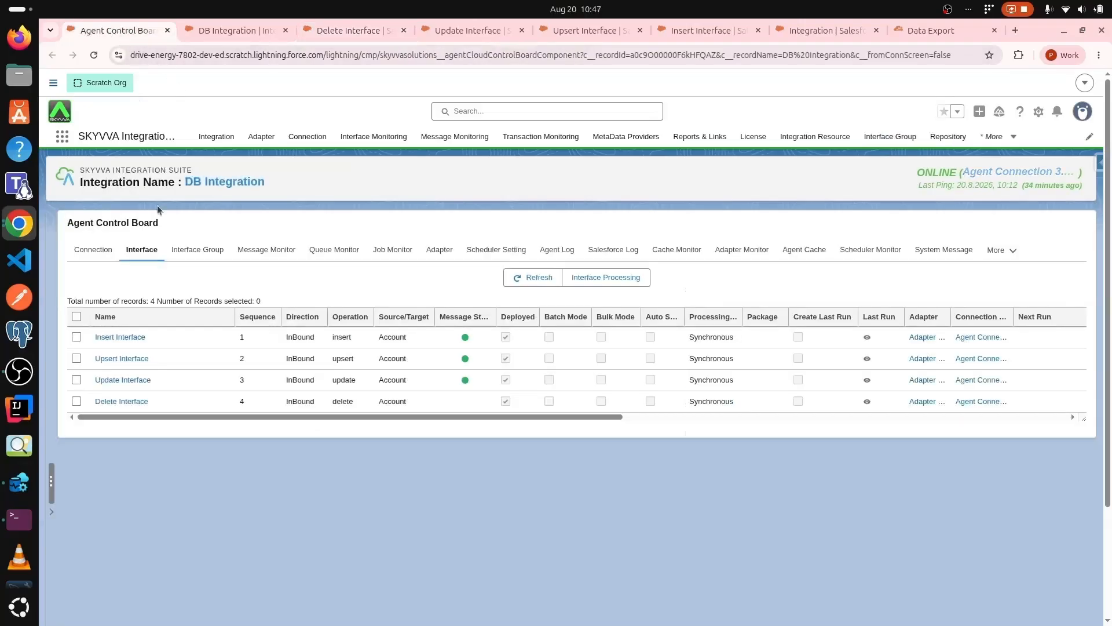
{"action": "left_click", "coordinate": [77, 401]}
{"action": "left_click", "coordinate": [610, 279]}
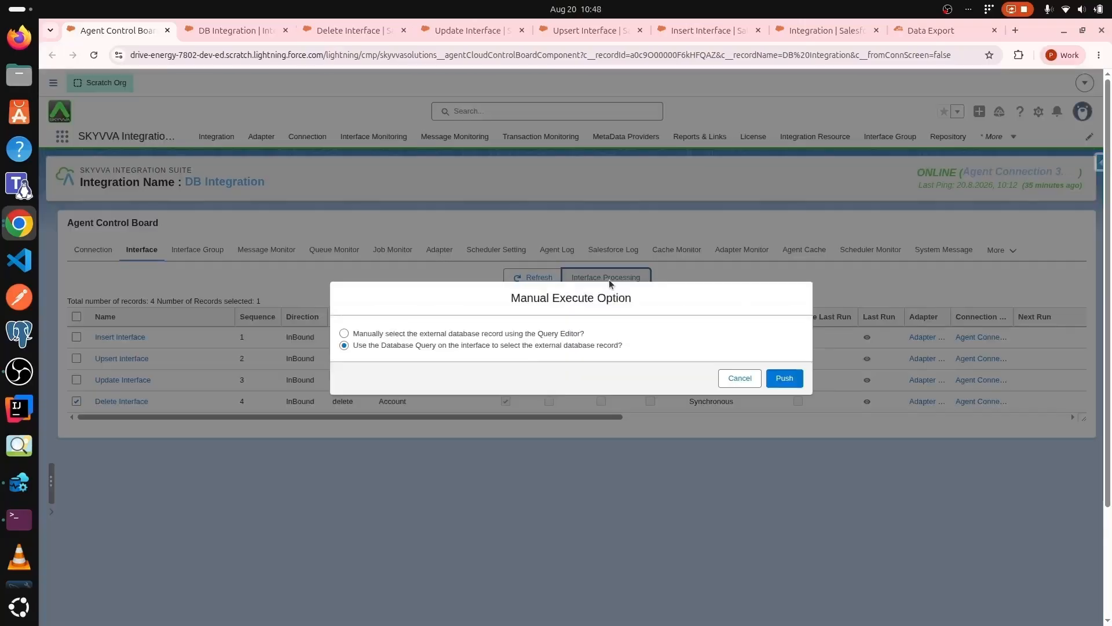
{"action": "left_click", "coordinate": [784, 378]}
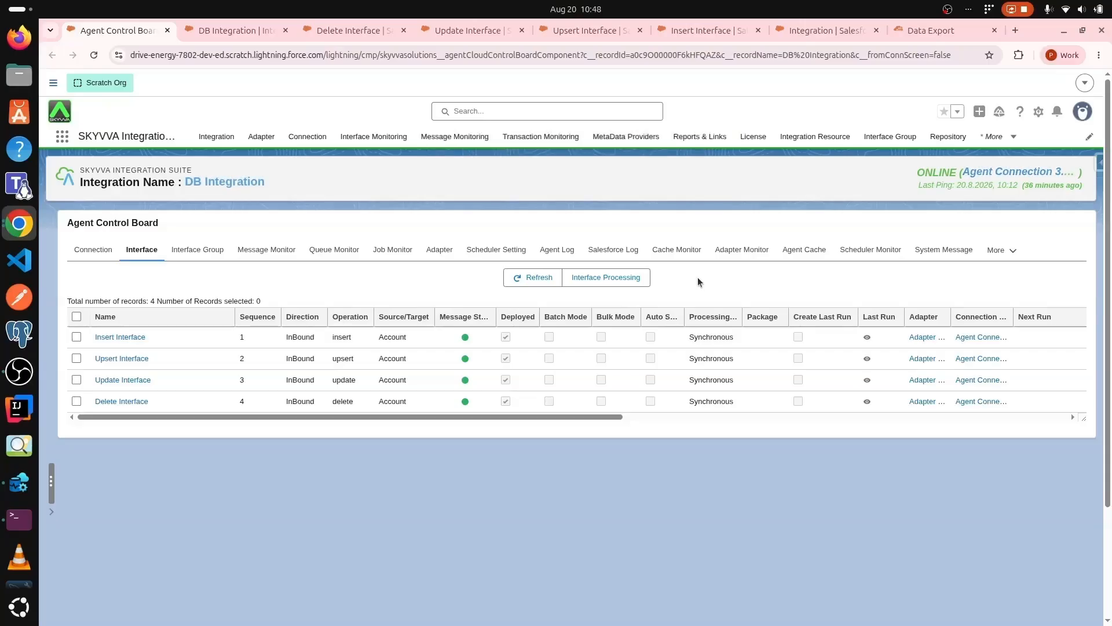
Rerun the Account query in Data Export to check the Accounts after the deletion
{"action": "left_click", "coordinate": [934, 32]}
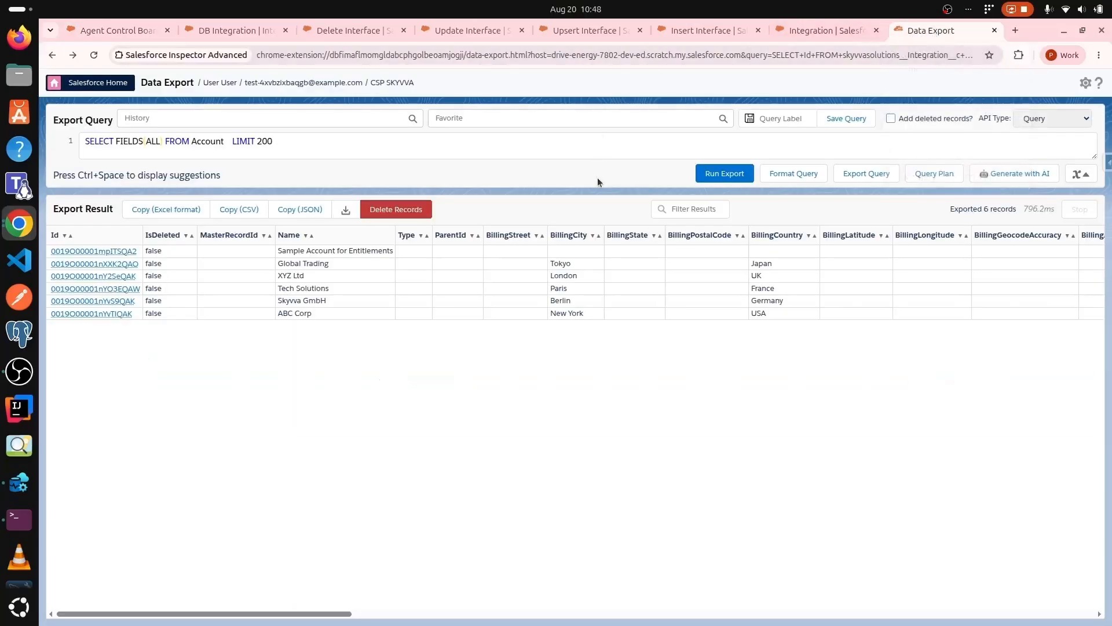
{"action": "left_click", "coordinate": [726, 176]}
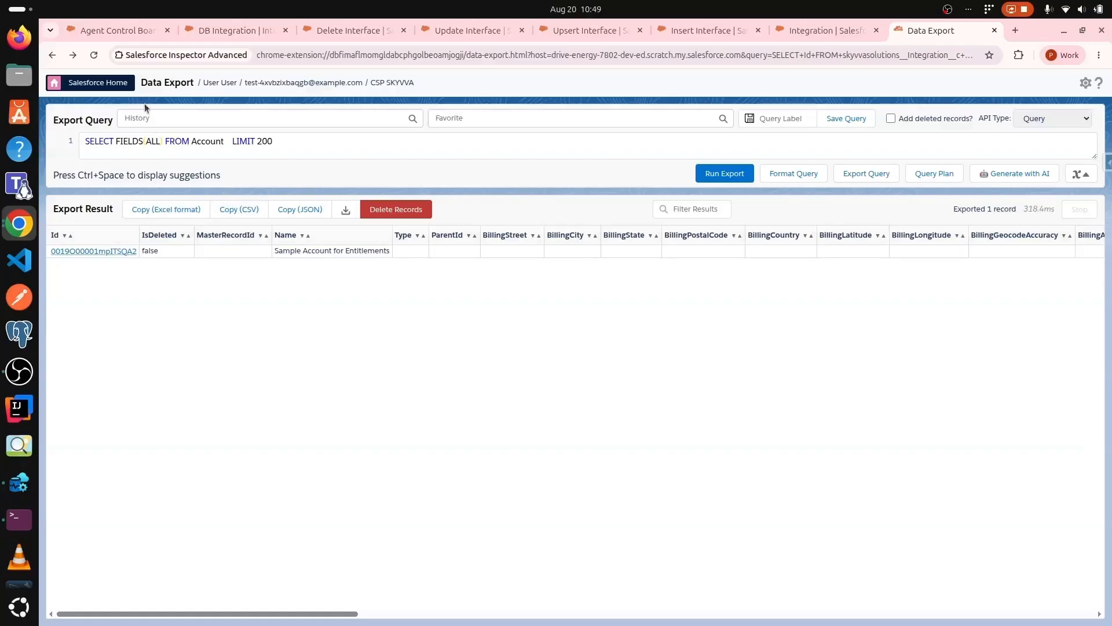
List the DB Integration messages in the Agent Control Board's Message Monitor and expand the last Delete Interface message to its Account message
{"action": "left_click", "coordinate": [115, 31]}
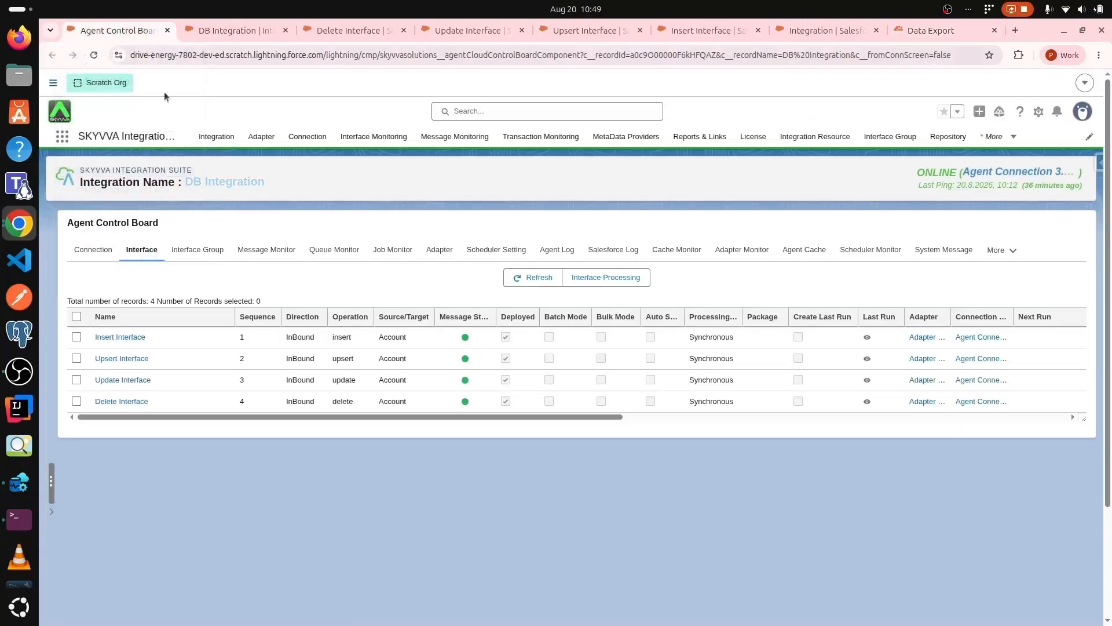
{"action": "left_click", "coordinate": [268, 251]}
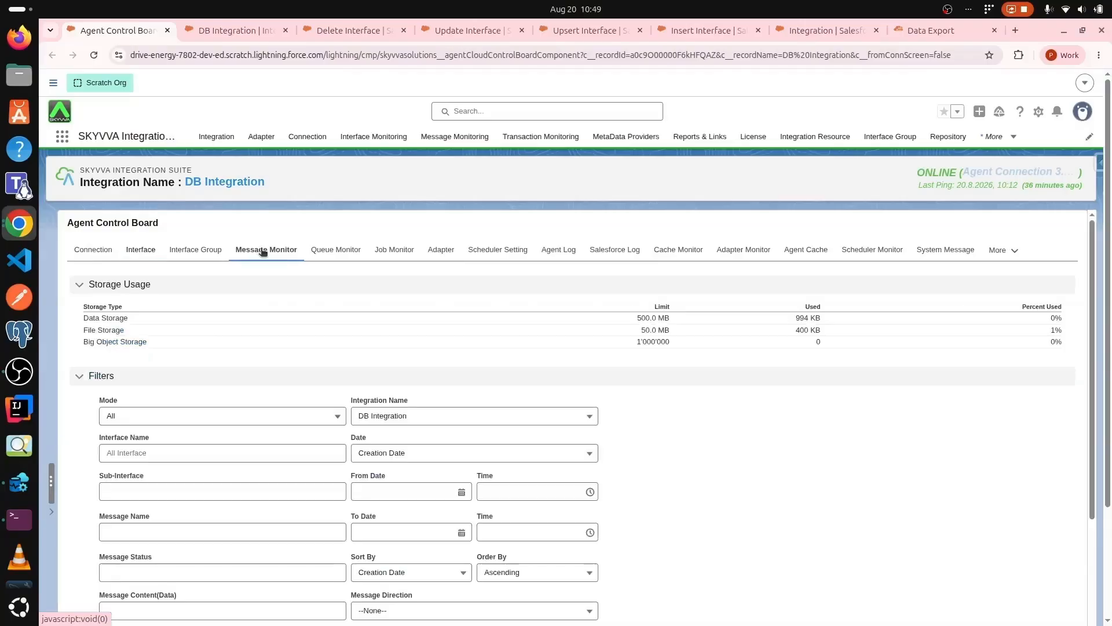
{"action": "scroll", "coordinate": [508, 383], "scroll_direction": "down", "scroll_amount": 4}
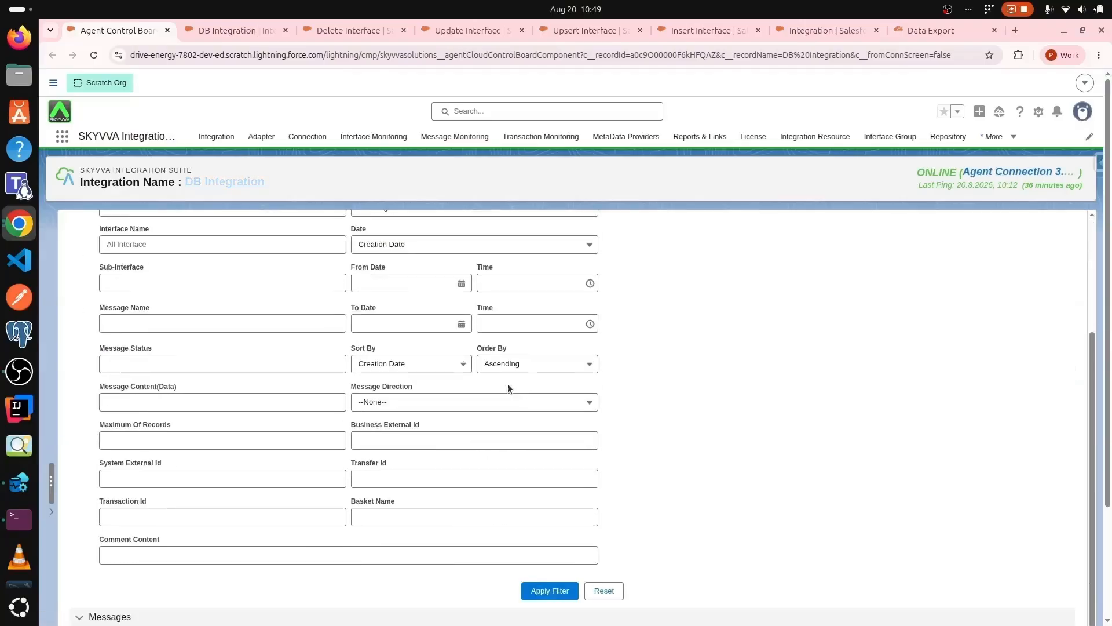
{"action": "left_click", "coordinate": [544, 589]}
{"action": "scroll", "coordinate": [390, 338], "scroll_direction": "down", "scroll_amount": 8}
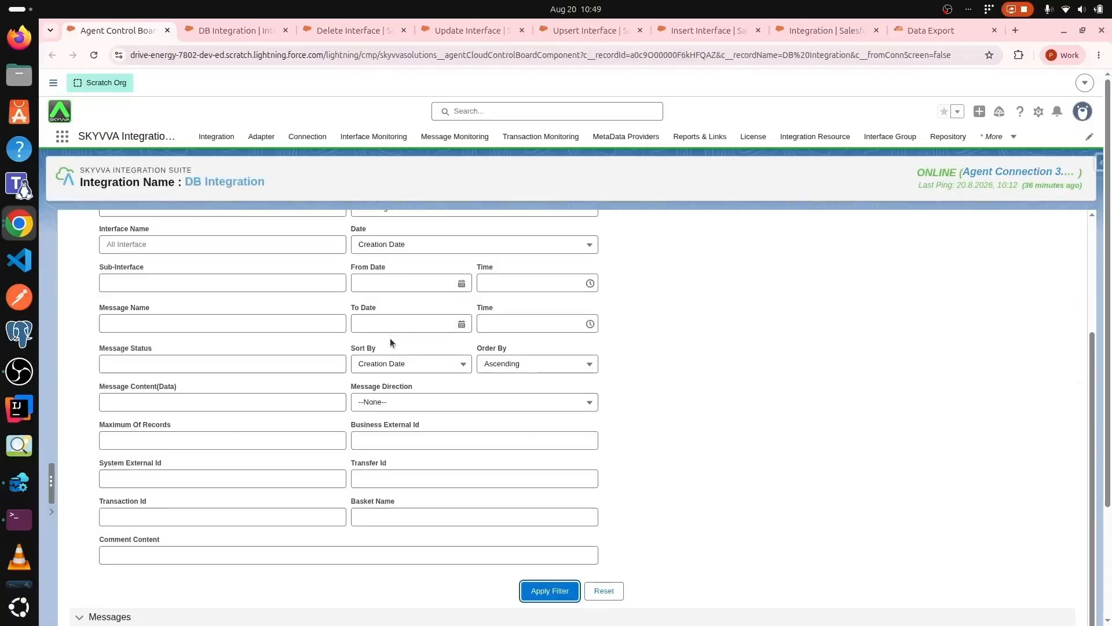
{"action": "scroll", "coordinate": [174, 522], "scroll_direction": "down", "scroll_amount": 1}
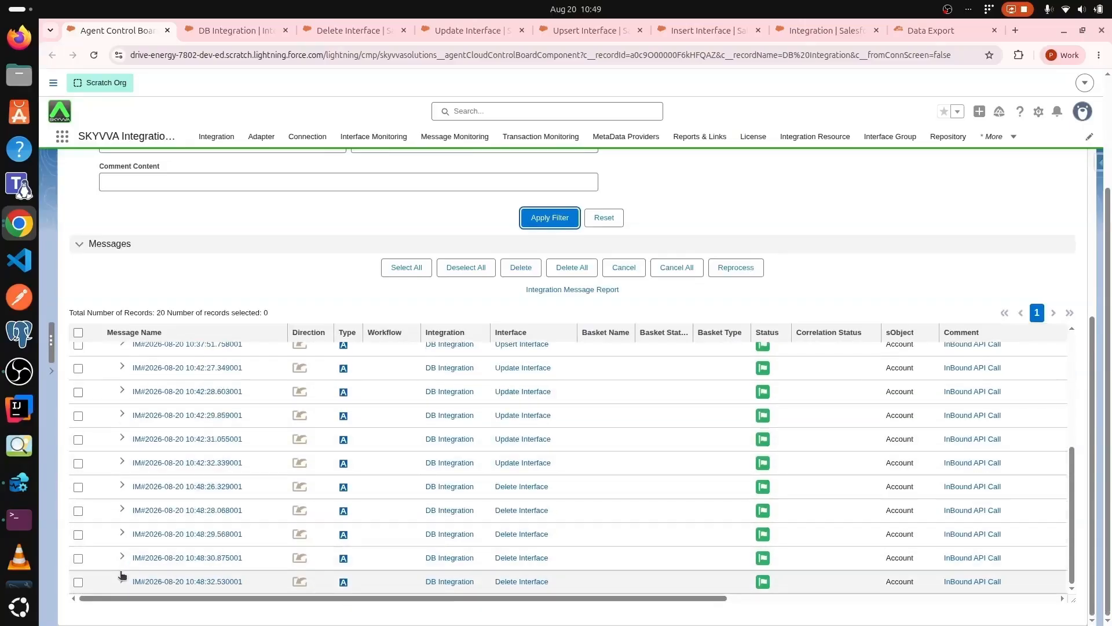
{"action": "scroll", "coordinate": [217, 463], "scroll_direction": "down", "scroll_amount": 1}
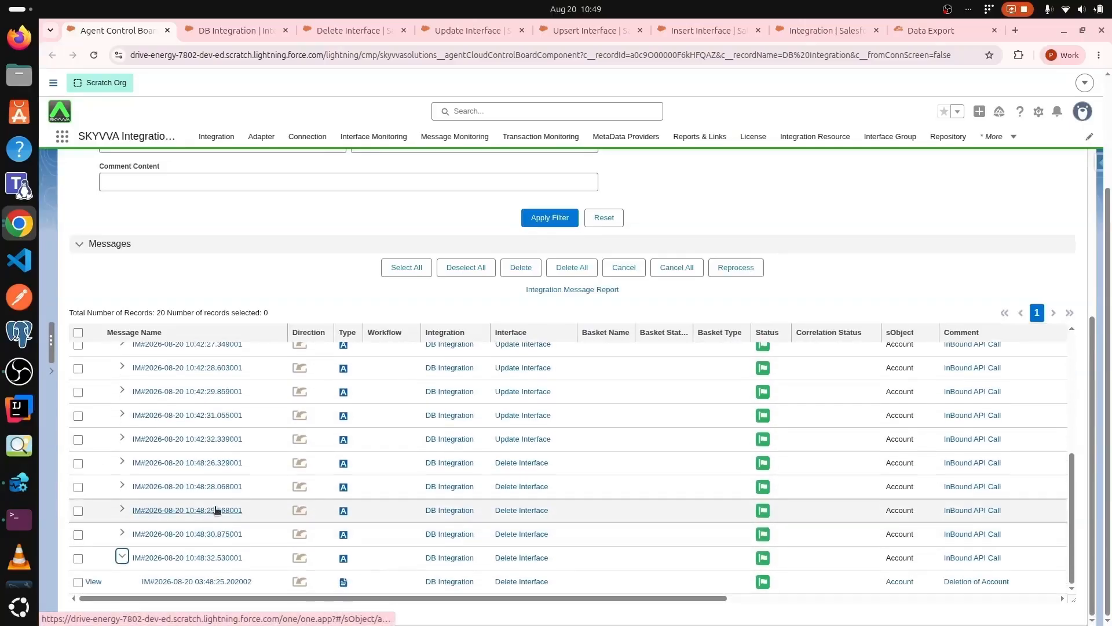